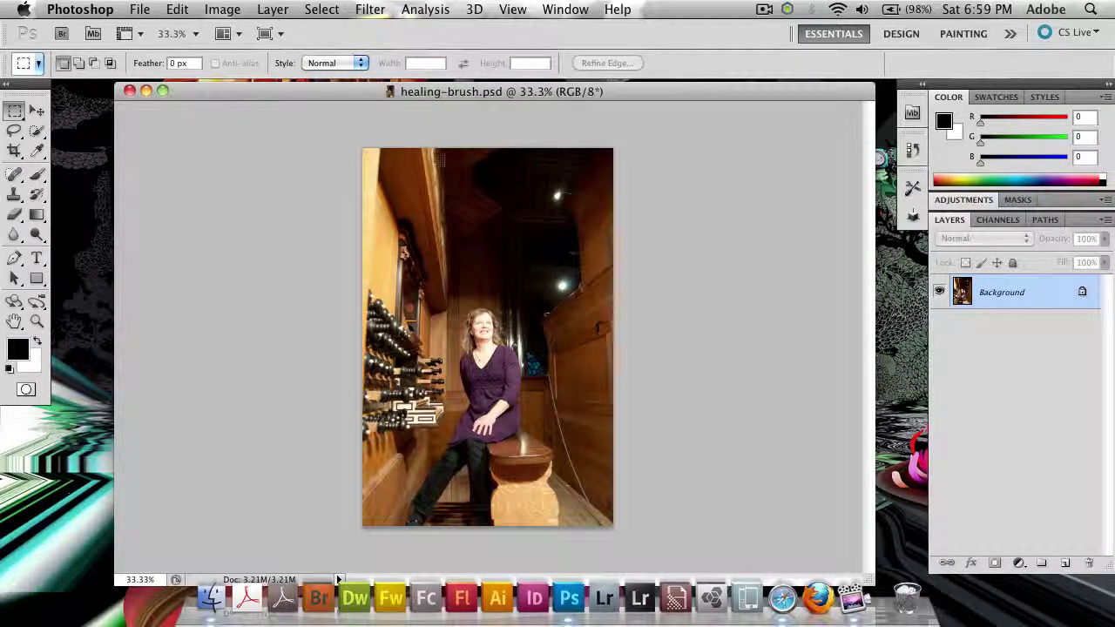
# Step: Examine the photo at 100%, following the hanging cable from the stained-glass window down the wooden wall to the floor
pyautogui.moveTo(519, 94)
pyautogui.mouseDown()
pyautogui.moveTo(516, 81)
pyautogui.moveTo(508, 91)
pyautogui.mouseUp()
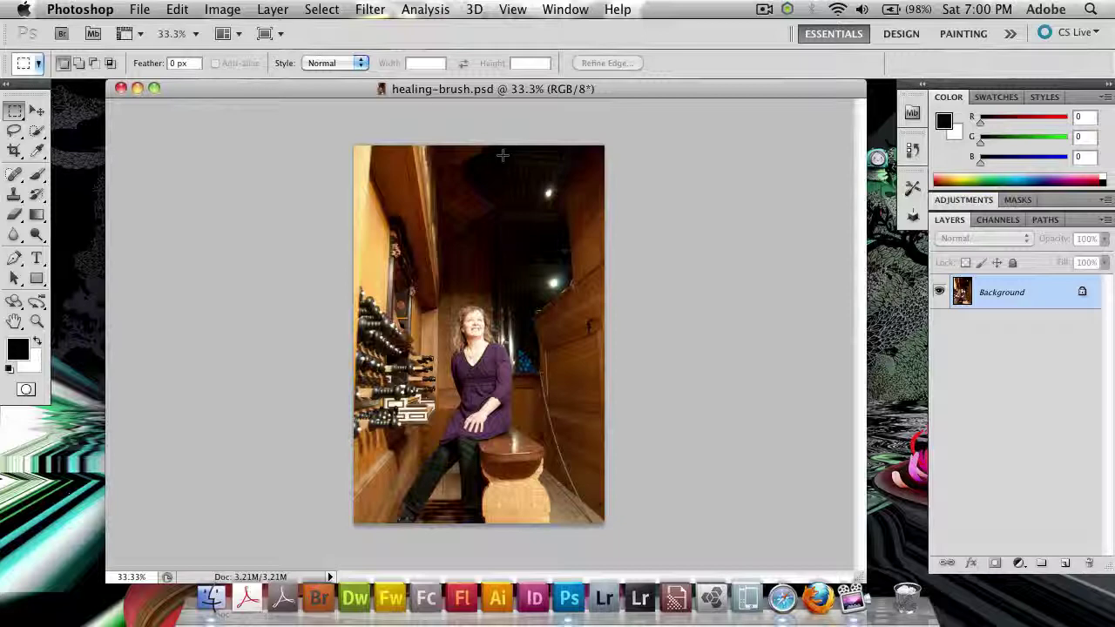
pyautogui.press('super+equal')
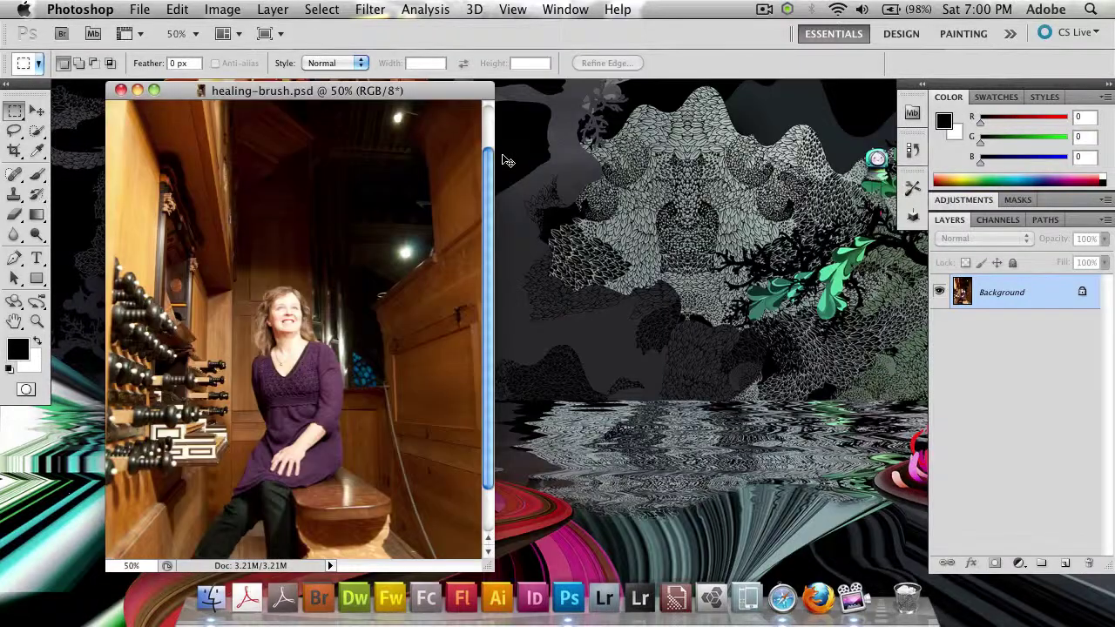
pyautogui.press('super+equal')
pyautogui.press('super+equal')
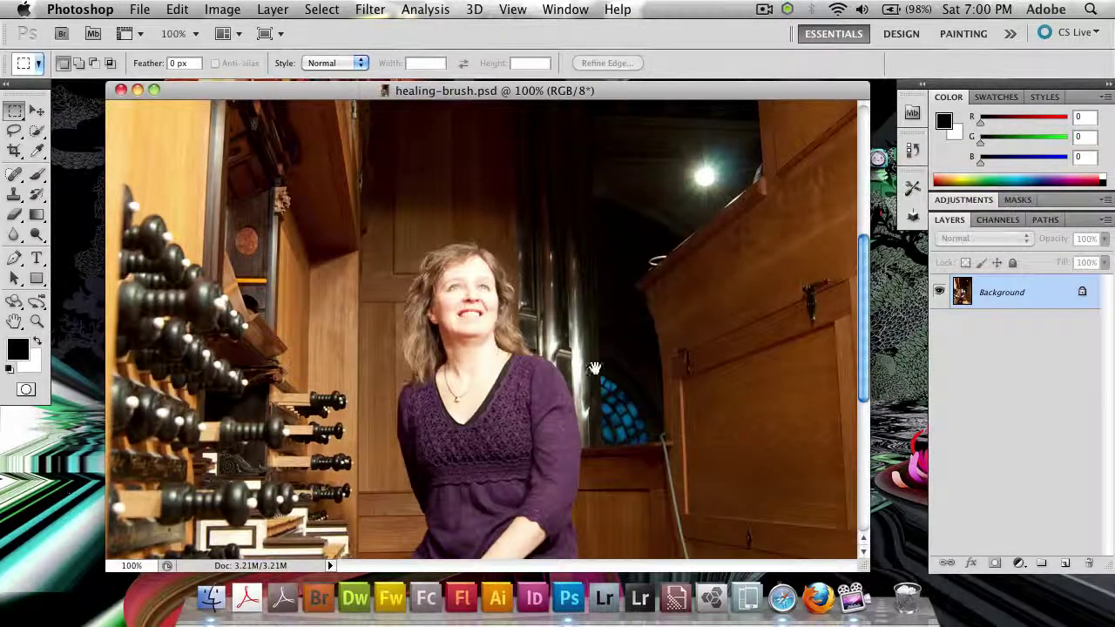
pyautogui.moveTo(595, 367); pyautogui.dragTo(541, 277)
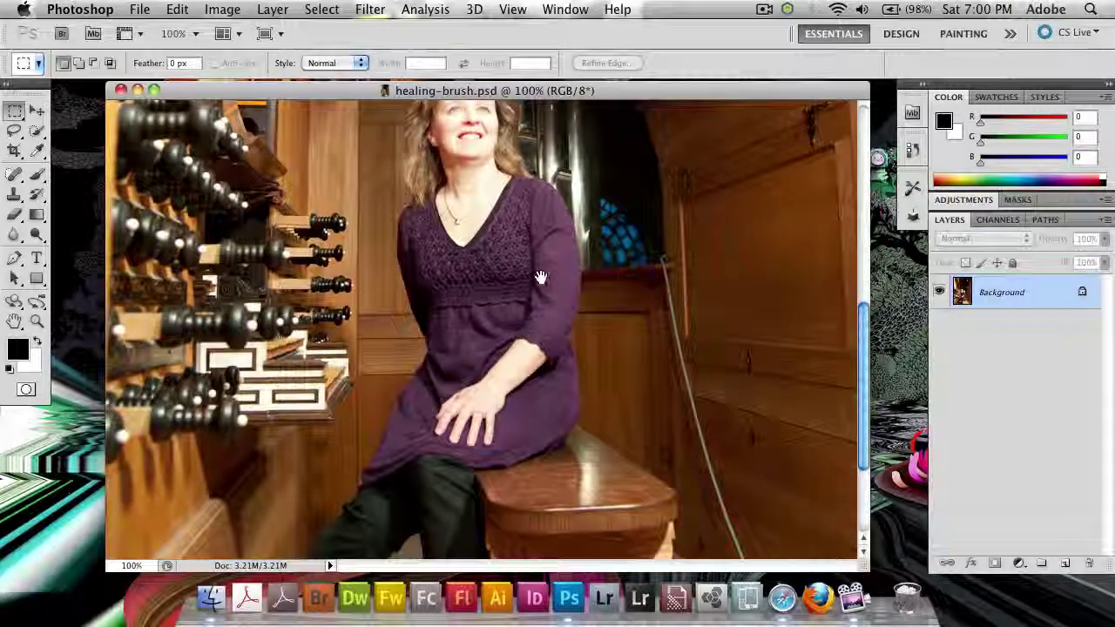
pyautogui.scroll(2, 540, 277)
pyautogui.scroll(-10, 670, 388)
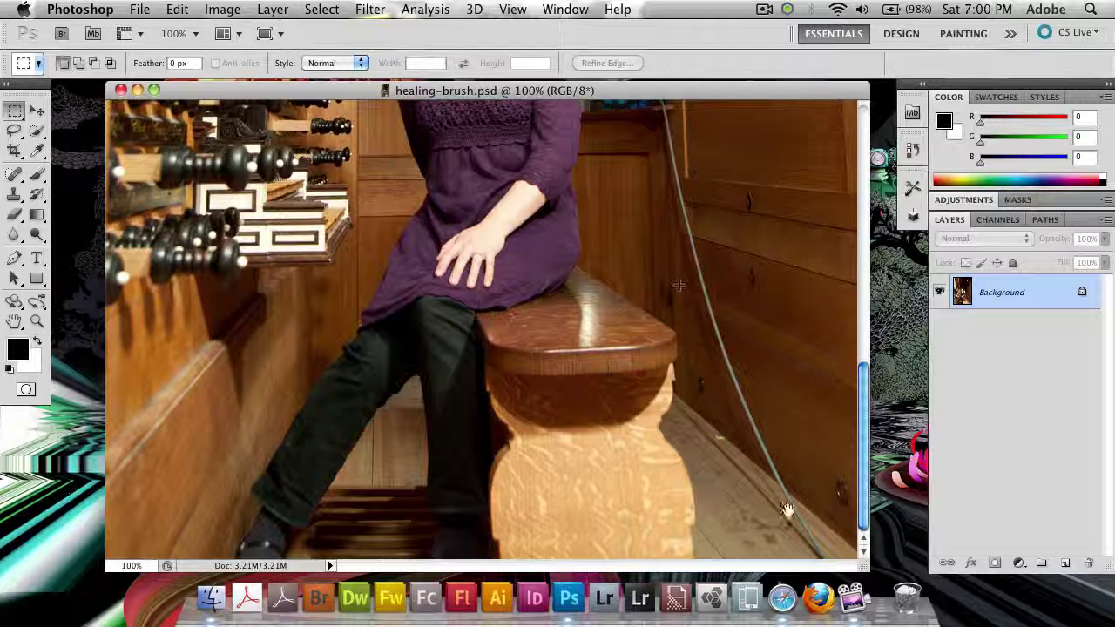
pyautogui.scroll(7, 746, 435)
pyautogui.scroll(-6, 776, 508)
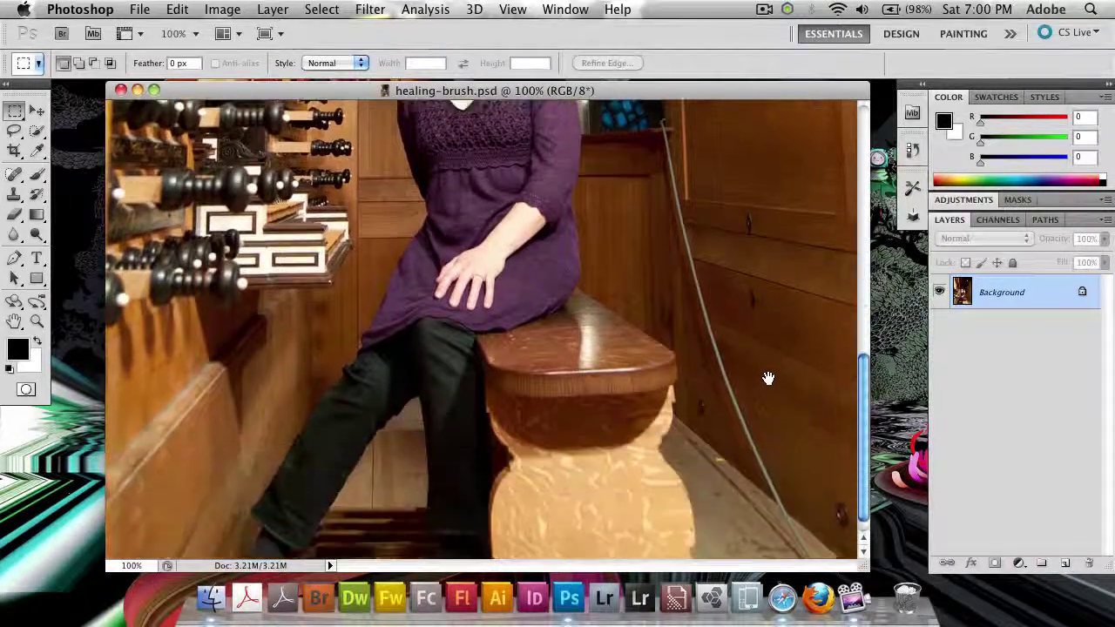
pyautogui.scroll(-3, 768, 378)
pyautogui.scroll(2, 776, 336)
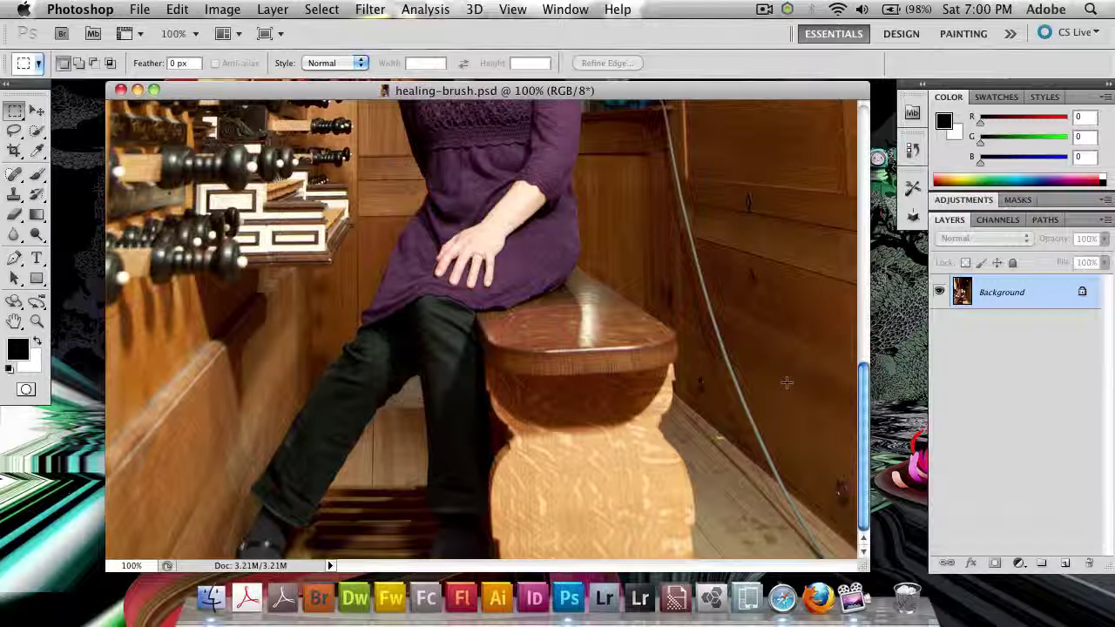
pyautogui.press('c')
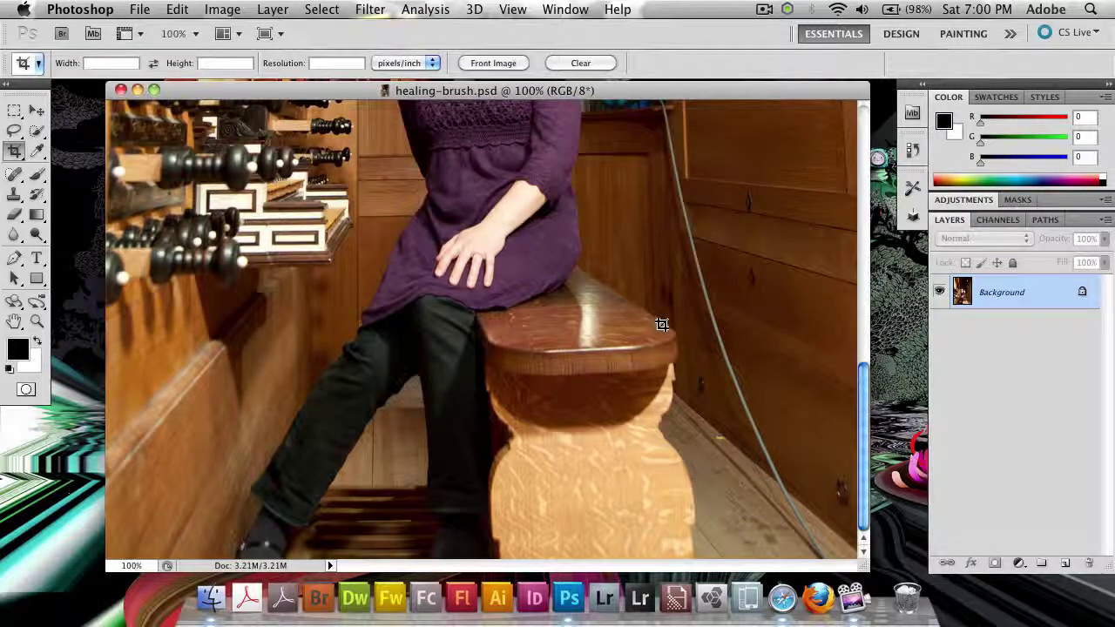
pyautogui.press('v')
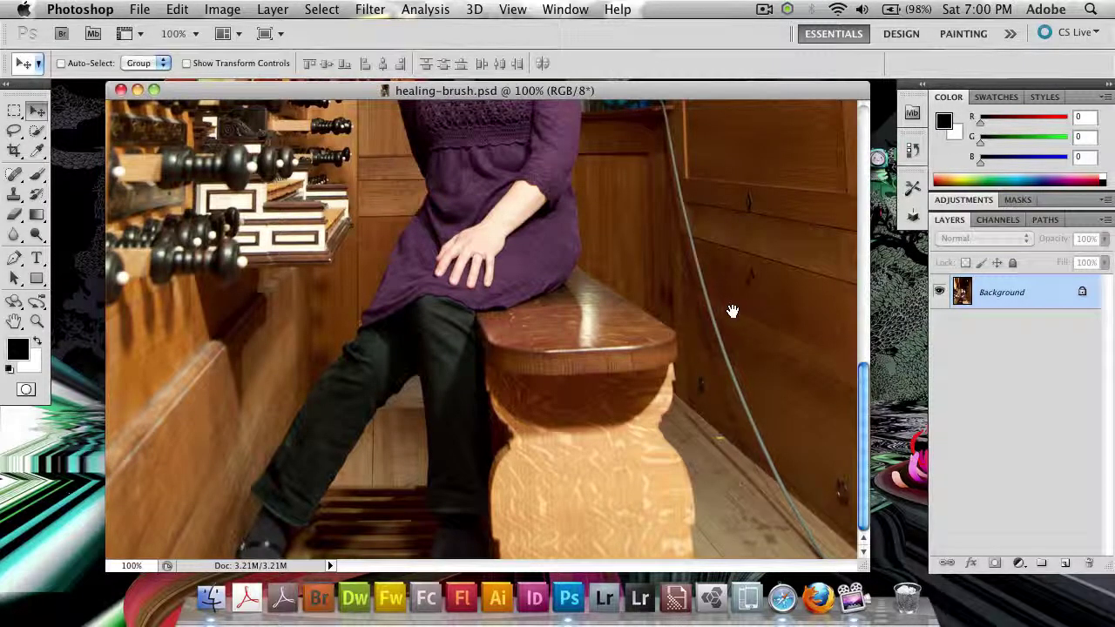
pyautogui.scroll(3, 732, 311)
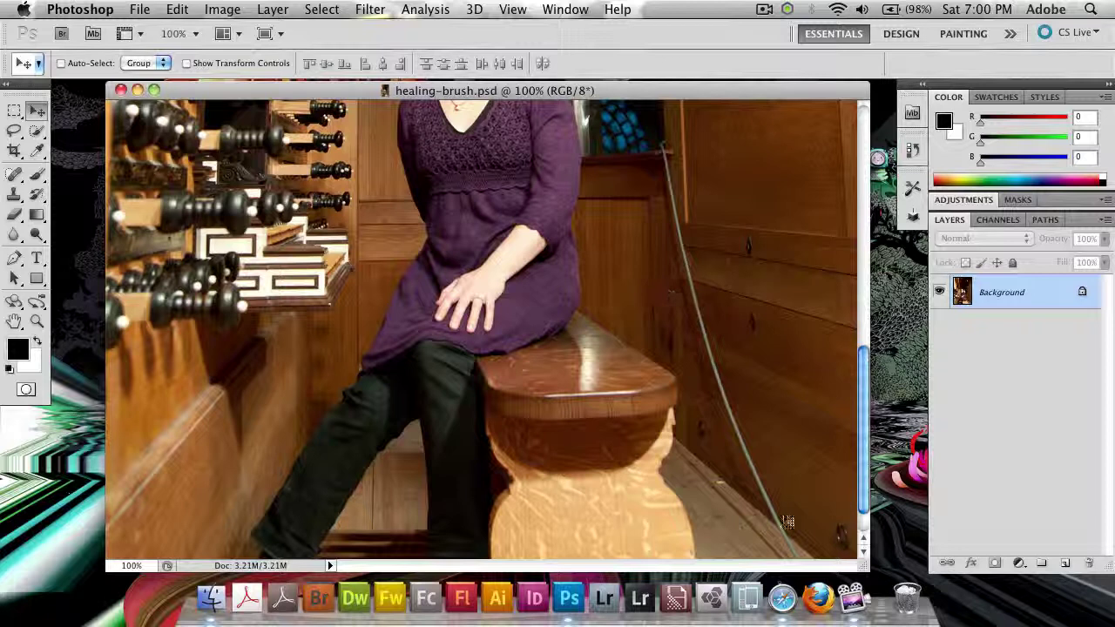
pyautogui.scroll(-3, 709, 403)
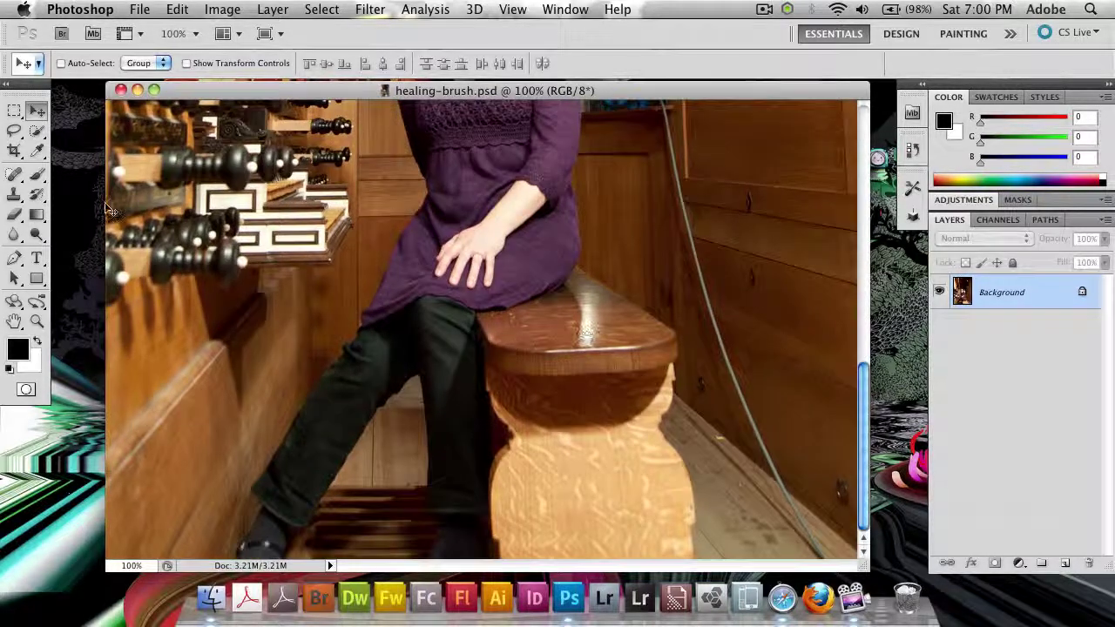
# Step: Activate the Spot Healing Brush with the Content-Aware type and a 19 px brush
pyautogui.click(14, 174)
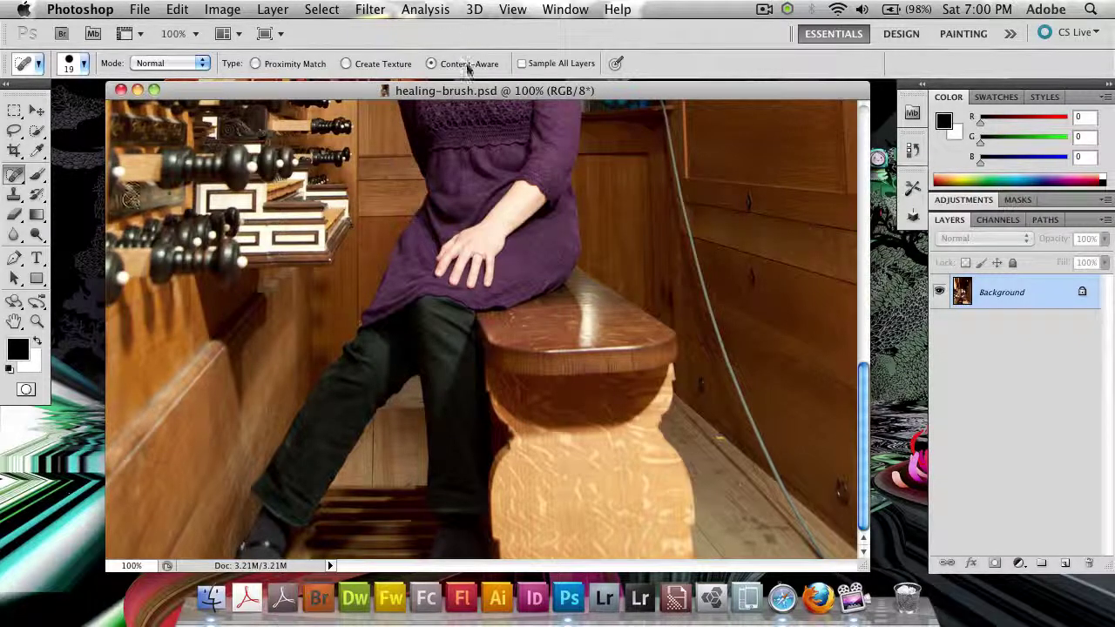
pyautogui.moveTo(13, 185); pyautogui.dragTo(52, 170)
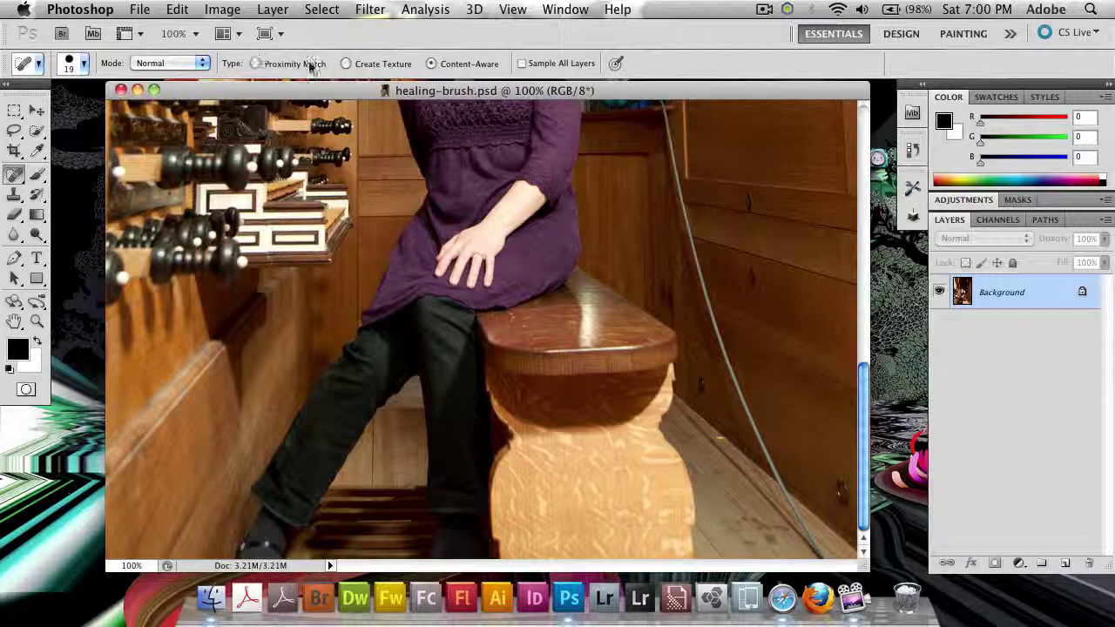
pyautogui.moveTo(448, 87); pyautogui.dragTo(446, 87)
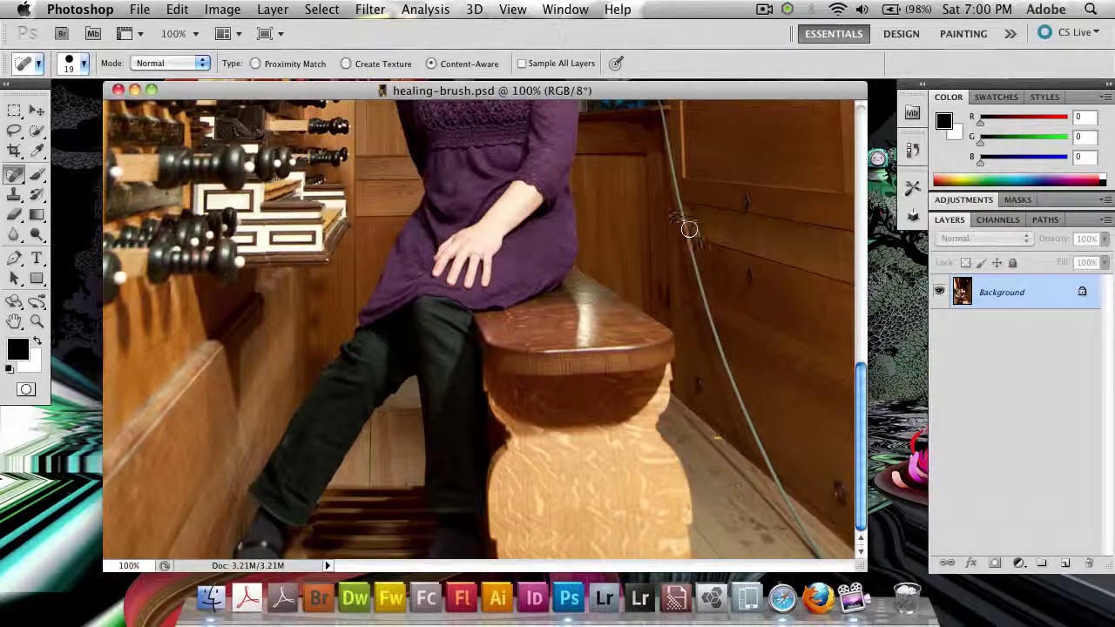
# Step: Try to paint out the cable on the wall panels in one long healing stroke, and undo it
pyautogui.moveTo(683, 223)
pyautogui.mouseDown()
pyautogui.moveTo(739, 403)
pyautogui.moveTo(784, 482)
pyautogui.mouseUp()
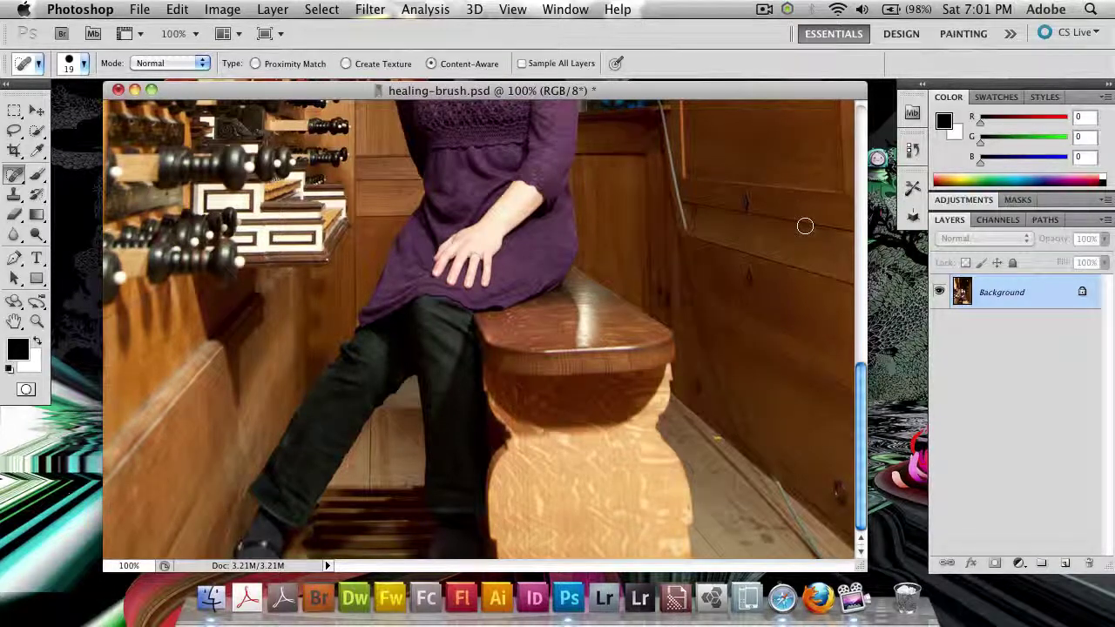
pyautogui.press('super+z')
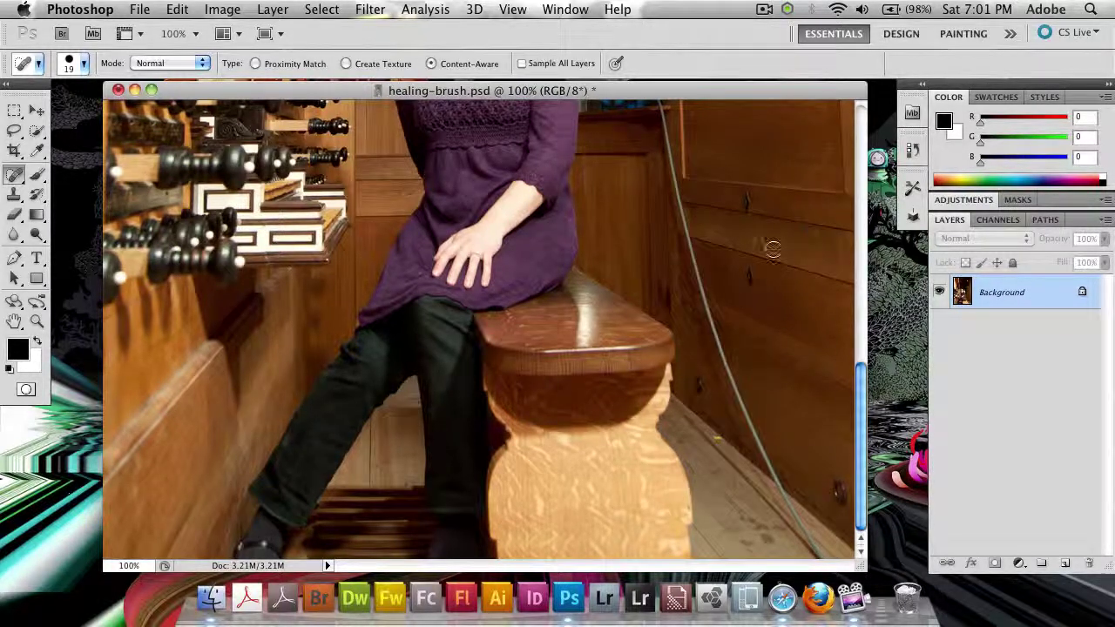
# Step: Let pen pressure control the brush size and paint out the cable along the floor edge and the lower wall panels
pyautogui.click(616, 65)
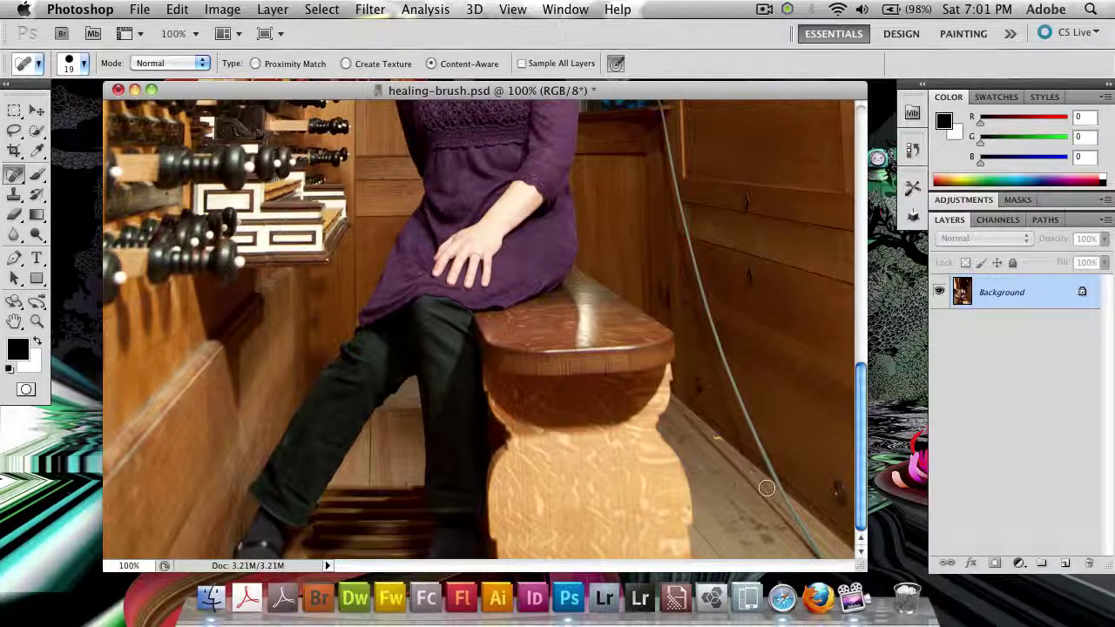
pyautogui.moveTo(760, 433)
pyautogui.mouseDown()
pyautogui.moveTo(734, 395)
pyautogui.moveTo(798, 507)
pyautogui.mouseUp()
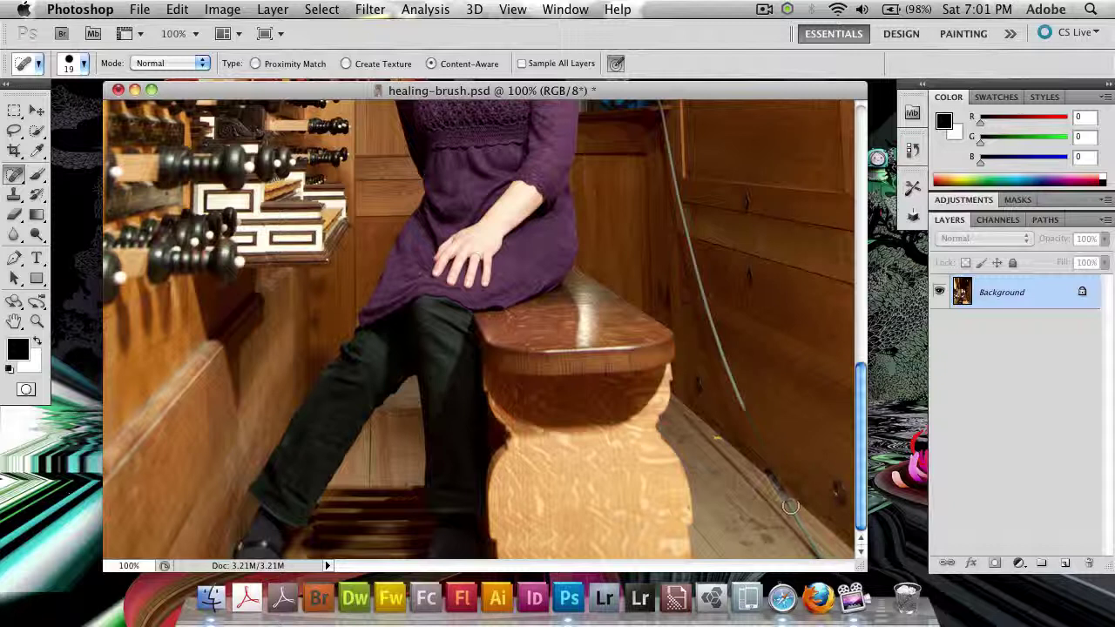
pyautogui.moveTo(825, 556); pyautogui.dragTo(821, 560)
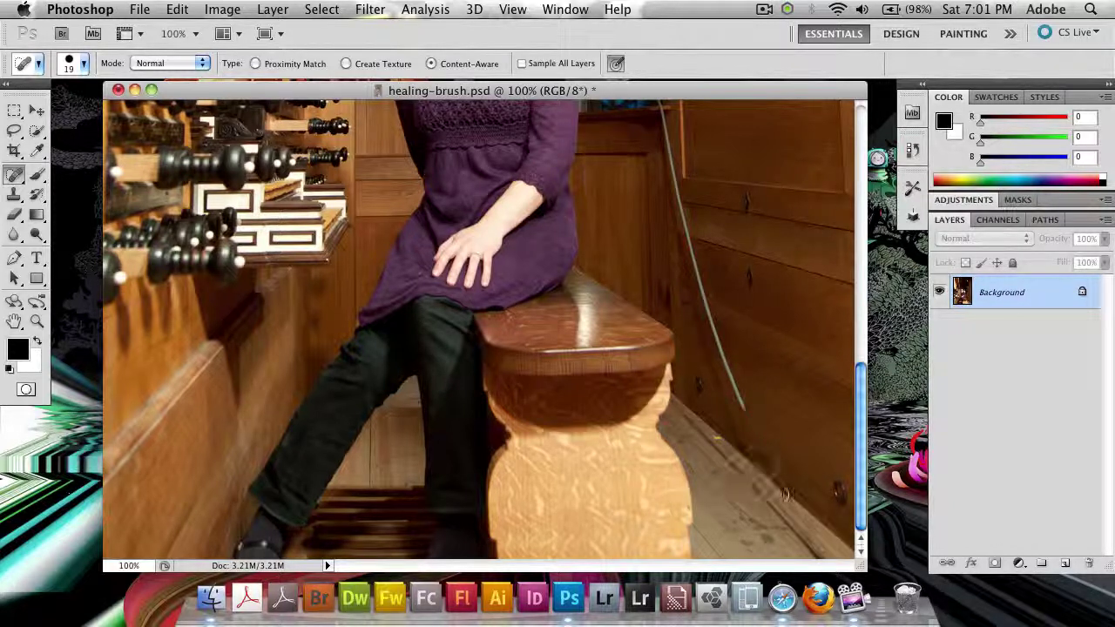
pyautogui.moveTo(800, 498)
pyautogui.mouseDown()
pyautogui.moveTo(776, 477)
pyautogui.moveTo(838, 533)
pyautogui.mouseUp()
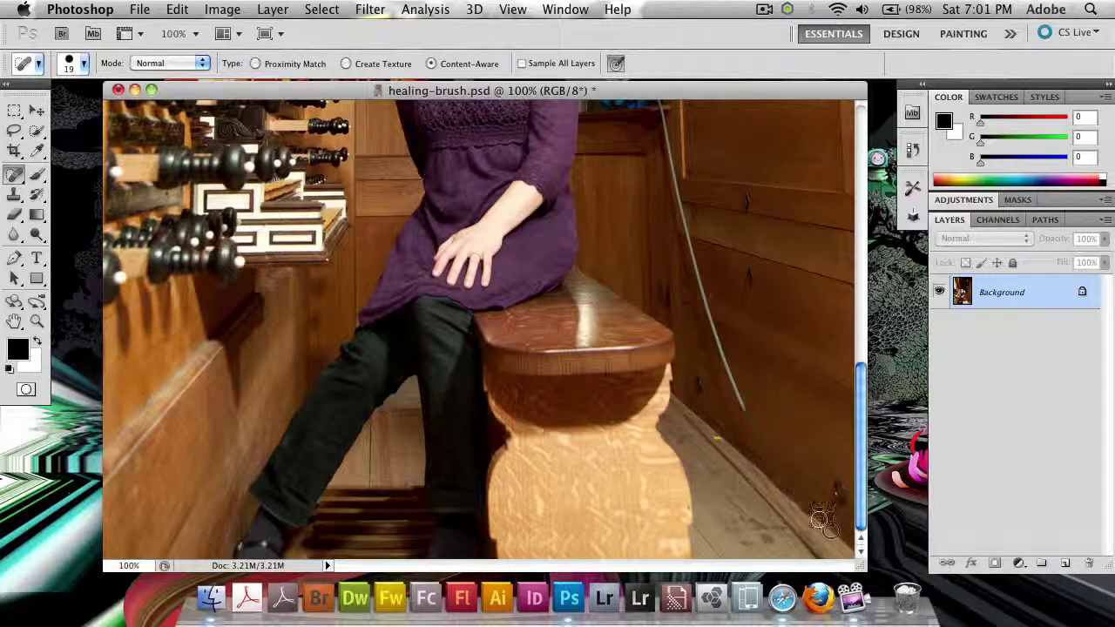
pyautogui.click(823, 518)
pyautogui.moveTo(779, 492); pyautogui.dragTo(825, 522)
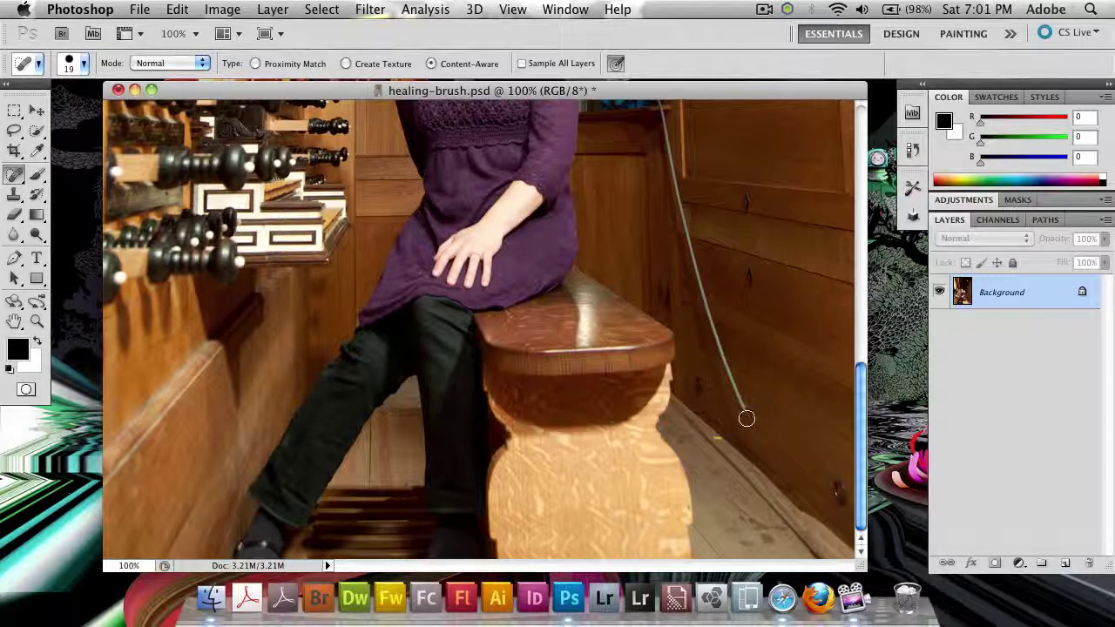
pyautogui.moveTo(747, 419)
pyautogui.mouseDown()
pyautogui.moveTo(734, 385)
pyautogui.moveTo(755, 416)
pyautogui.moveTo(730, 387)
pyautogui.moveTo(743, 414)
pyautogui.moveTo(706, 306)
pyautogui.mouseUp()
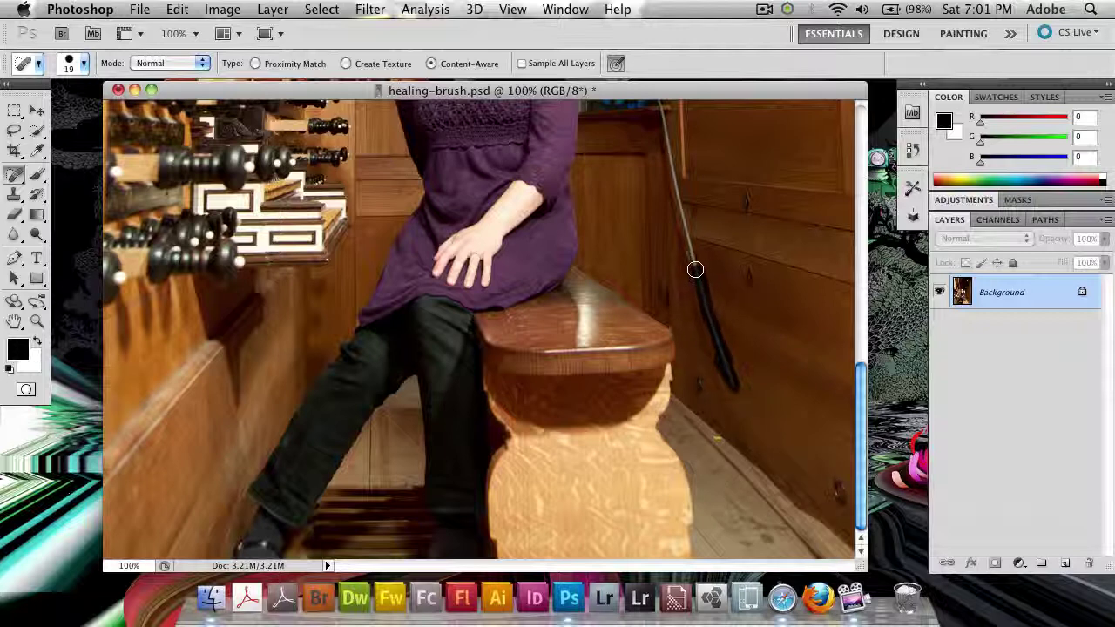
pyautogui.moveTo(691, 253)
pyautogui.mouseDown()
pyautogui.moveTo(695, 241)
pyautogui.moveTo(668, 427)
pyautogui.moveTo(704, 515)
pyautogui.moveTo(699, 442)
pyautogui.mouseUp()
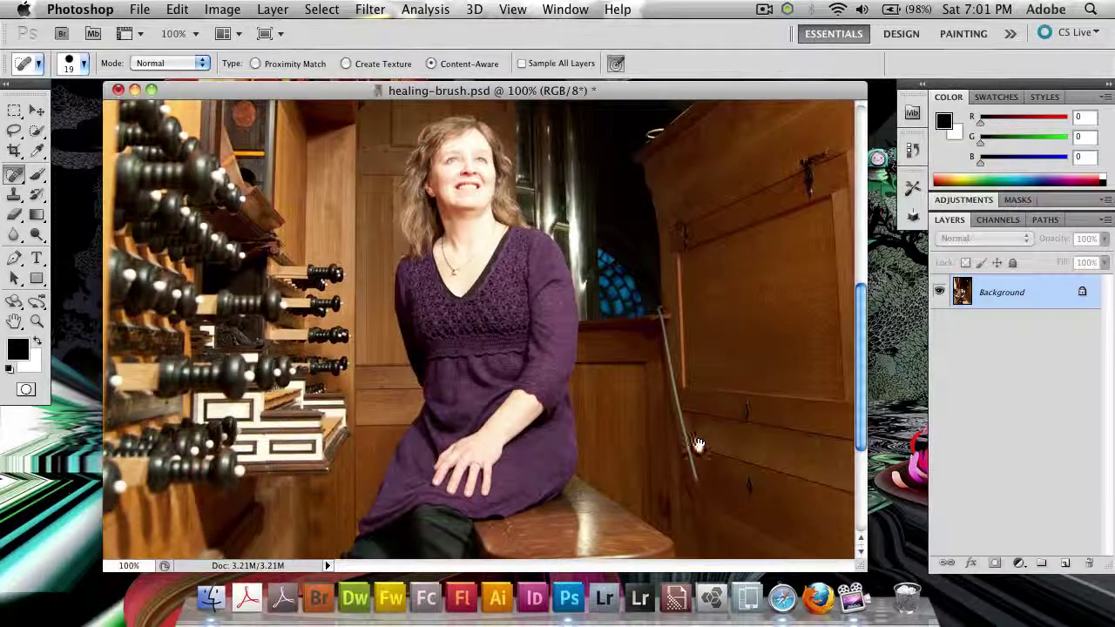
# Step: Try to paint out the remaining upper cable and its hook beside the stained-glass window, and undo those healing strokes
pyautogui.moveTo(698, 484); pyautogui.dragTo(661, 315)
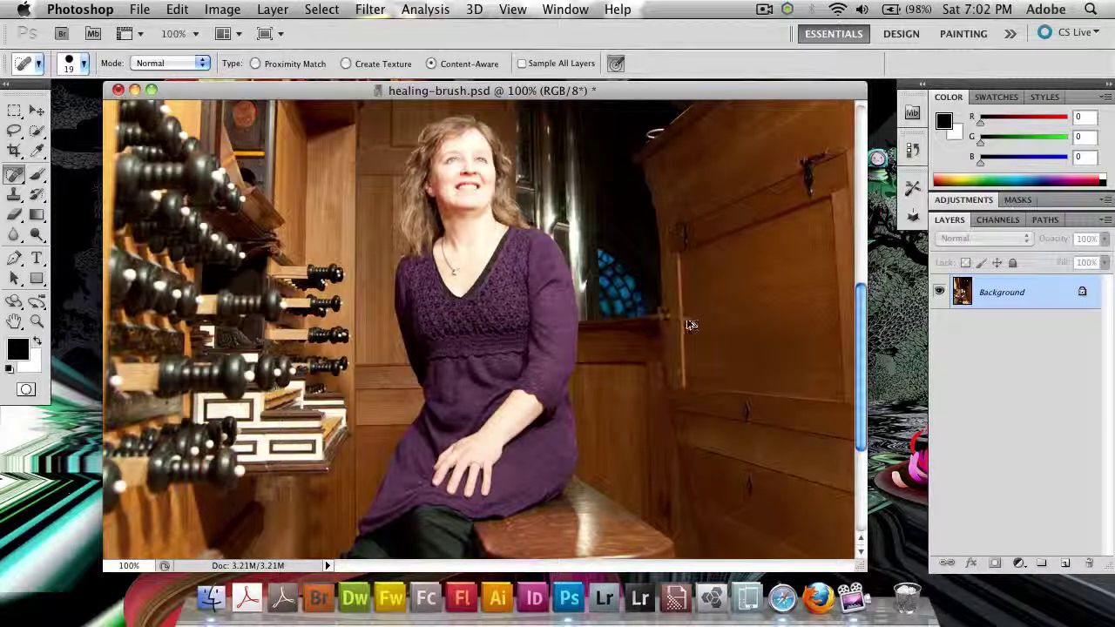
pyautogui.press('super+equal')
pyautogui.press('super+equal')
pyautogui.press('super+equal')
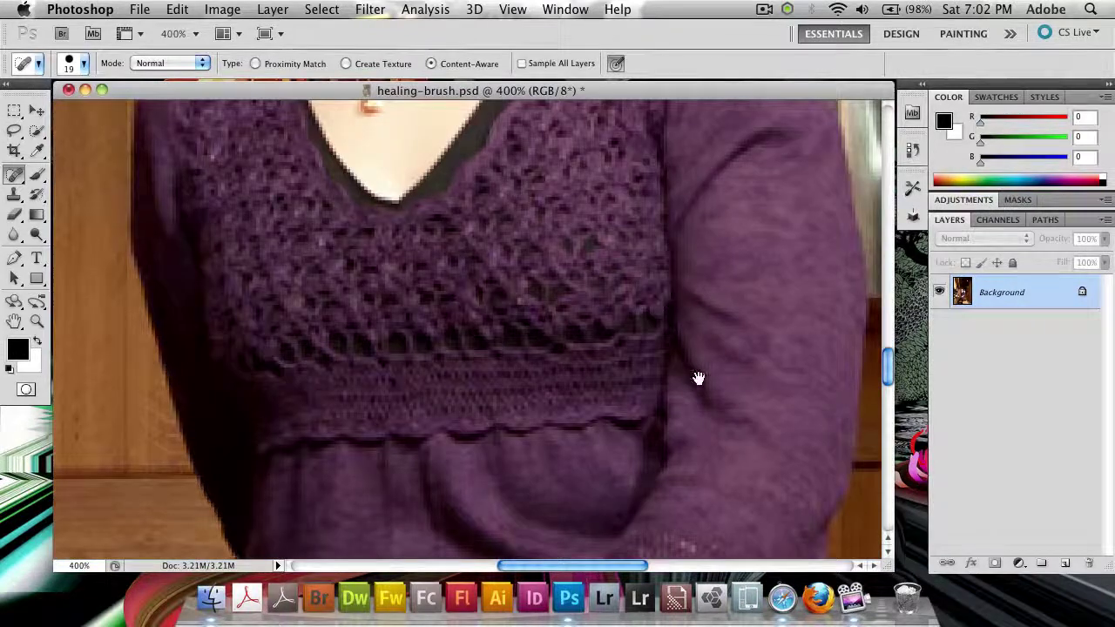
pyautogui.moveTo(698, 378)
pyautogui.mouseDown()
pyautogui.moveTo(326, 381)
pyautogui.moveTo(324, 397)
pyautogui.mouseUp()
pyautogui.moveTo(335, 346)
pyautogui.mouseDown()
pyautogui.moveTo(292, 354)
pyautogui.moveTo(343, 379)
pyautogui.moveTo(342, 355)
pyautogui.moveTo(287, 357)
pyautogui.mouseUp()
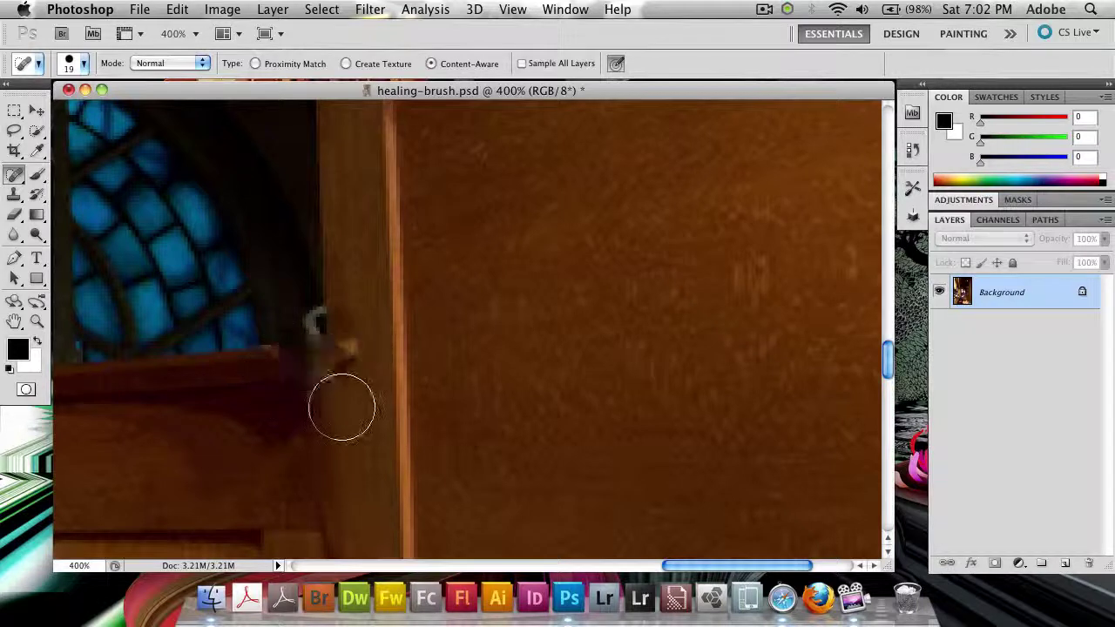
pyautogui.moveTo(348, 393); pyautogui.dragTo(350, 369)
pyautogui.press('alt+super+z')
pyautogui.press('alt+super+z')
pyautogui.press('alt+super+z')
pyautogui.press('alt+super+z')
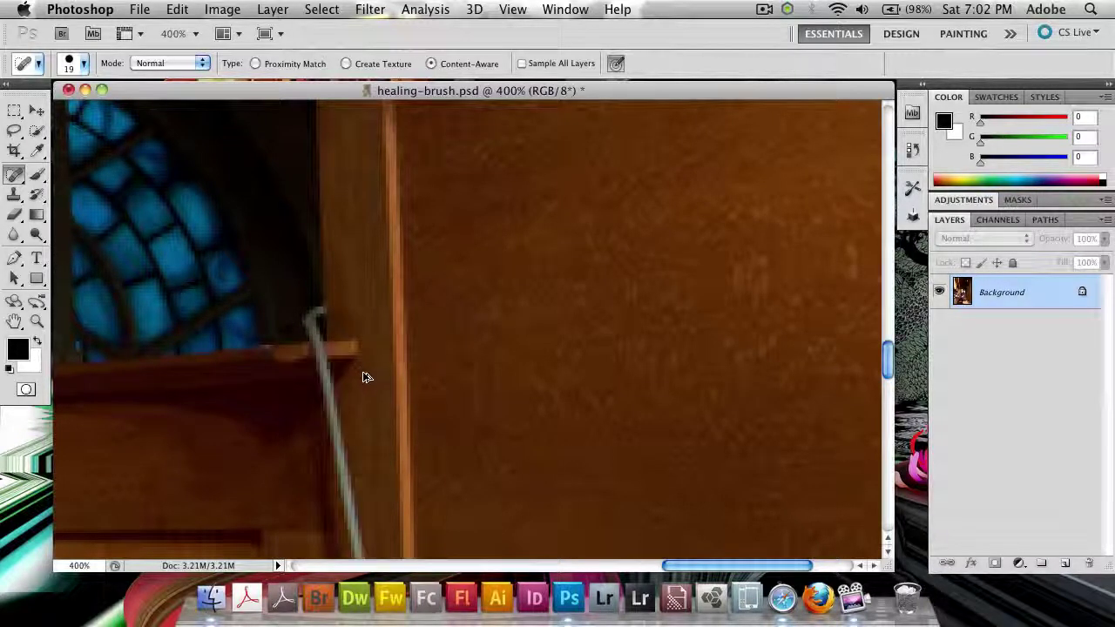
# Step: Paint out the cable section running down the wooden post below the window ledge
pyautogui.moveTo(369, 510)
pyautogui.mouseDown()
pyautogui.moveTo(356, 420)
pyautogui.moveTo(346, 474)
pyautogui.moveTo(373, 523)
pyautogui.moveTo(362, 327)
pyautogui.moveTo(333, 311)
pyautogui.moveTo(341, 432)
pyautogui.moveTo(372, 542)
pyautogui.mouseUp()
pyautogui.moveTo(369, 479); pyautogui.dragTo(367, 546)
pyautogui.moveTo(396, 508)
pyautogui.mouseDown()
pyautogui.moveTo(365, 295)
pyautogui.moveTo(326, 339)
pyautogui.moveTo(335, 334)
pyautogui.moveTo(341, 391)
pyautogui.moveTo(374, 405)
pyautogui.moveTo(375, 467)
pyautogui.moveTo(380, 403)
pyautogui.moveTo(428, 493)
pyautogui.moveTo(365, 231)
pyautogui.mouseUp()
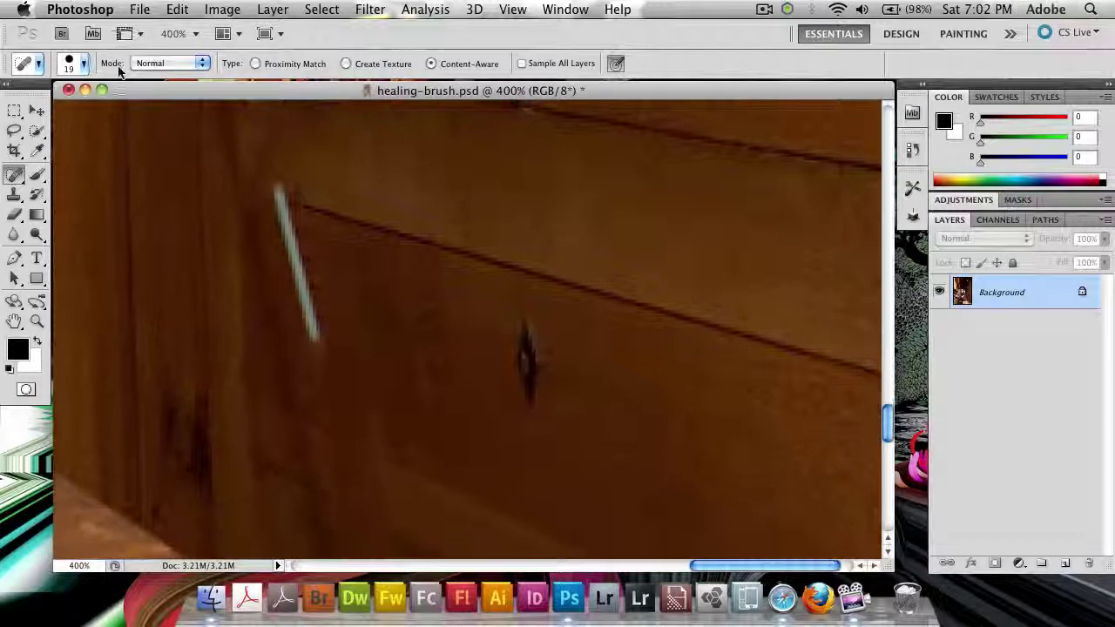
# Step: Set the healing brush size to 44 px and paint out the leftover cable pieces on the wall panels
pyautogui.click(83, 63)
pyautogui.click(58, 110)
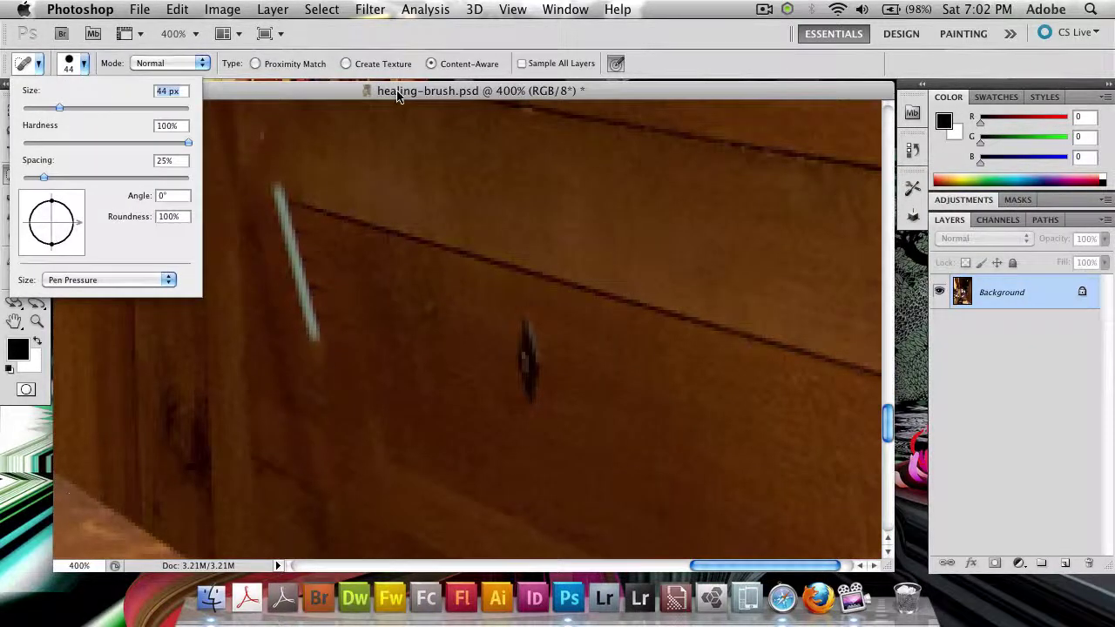
pyautogui.click(403, 91)
pyautogui.moveTo(311, 331)
pyautogui.mouseDown()
pyautogui.moveTo(284, 256)
pyautogui.moveTo(293, 194)
pyautogui.moveTo(308, 291)
pyautogui.moveTo(401, 384)
pyautogui.mouseUp()
pyautogui.moveTo(368, 251)
pyautogui.mouseDown()
pyautogui.moveTo(408, 435)
pyautogui.moveTo(444, 507)
pyautogui.mouseUp()
pyautogui.moveTo(353, 400); pyautogui.dragTo(351, 398)
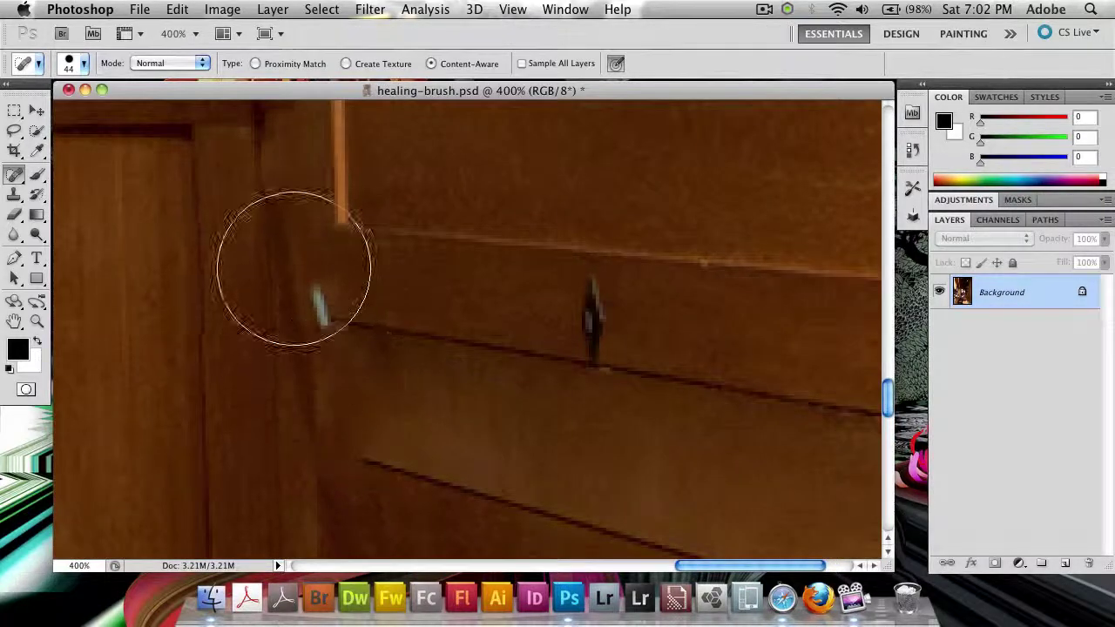
pyautogui.moveTo(311, 281)
pyautogui.mouseDown()
pyautogui.moveTo(325, 323)
pyautogui.moveTo(416, 337)
pyautogui.moveTo(420, 449)
pyautogui.mouseUp()
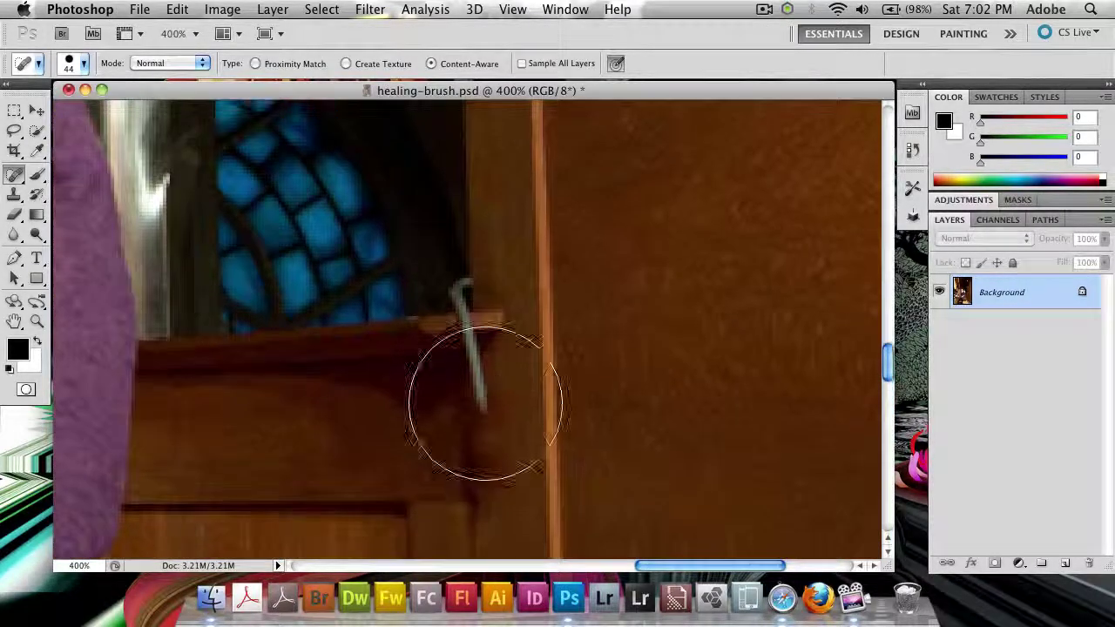
# Step: Heal away the last cable stub and its hook at the ledge beside the stained-glass window, and return to 100% zoom
pyautogui.click(481, 398)
pyautogui.click(483, 376)
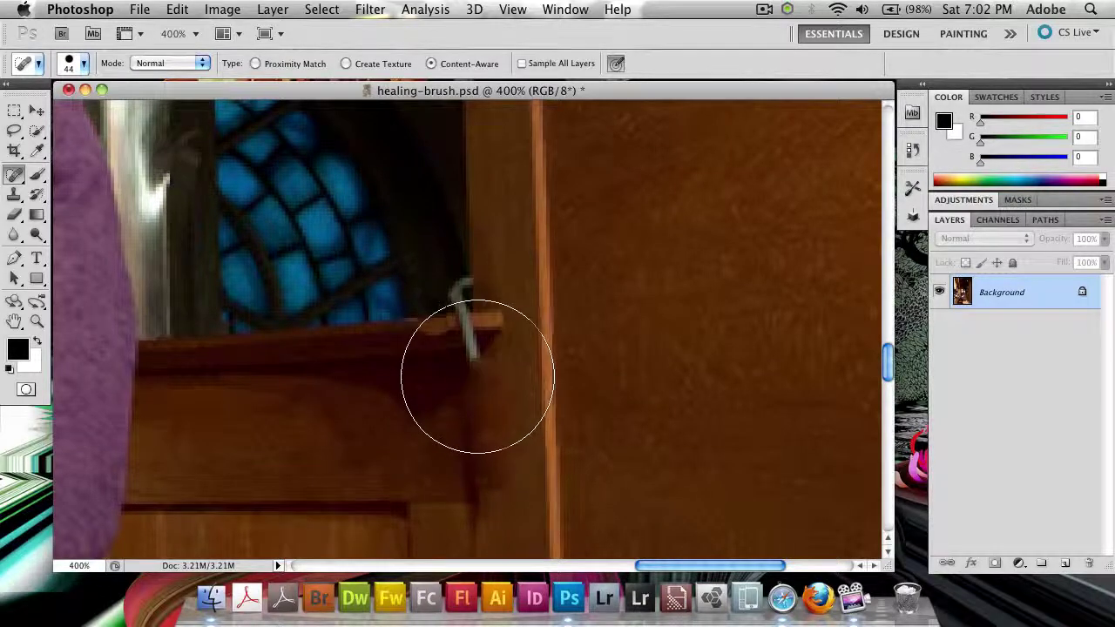
pyautogui.click(476, 372)
pyautogui.click(476, 365)
pyautogui.click(445, 331)
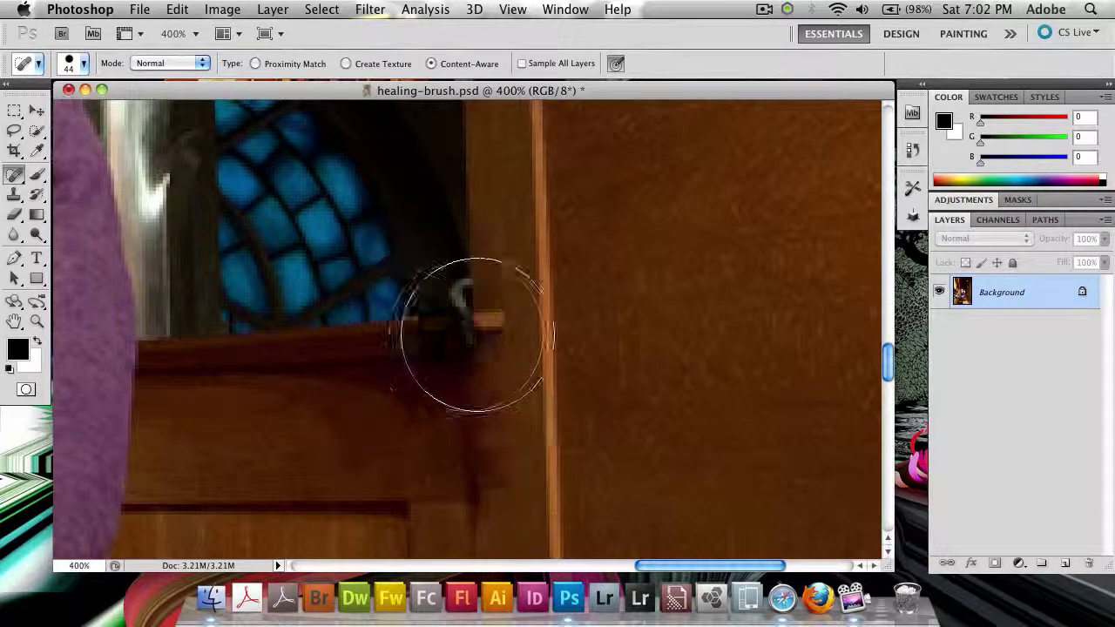
pyautogui.click(479, 336)
pyautogui.click(454, 302)
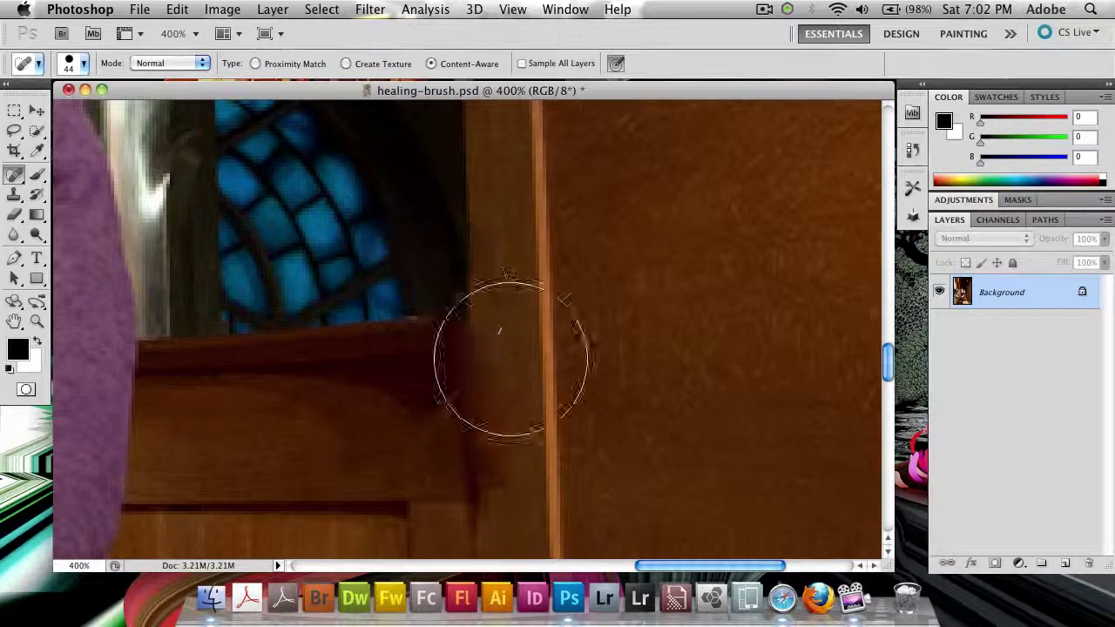
pyautogui.press('super+minus')
pyautogui.press('super+minus')
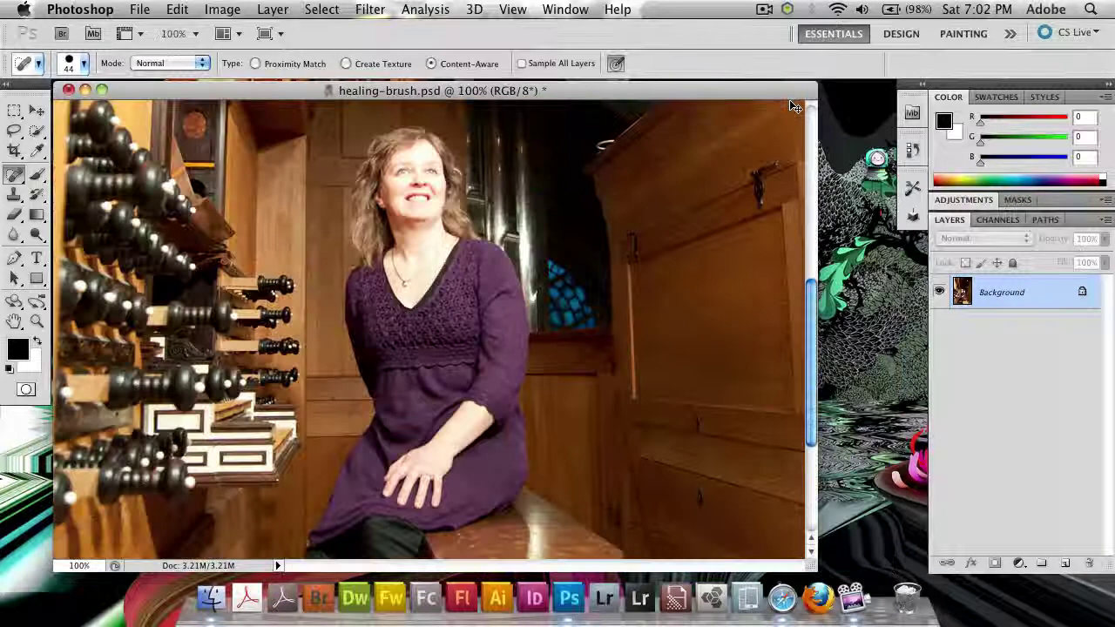
# Step: Paint out the blemishes along the floor edge where the wooden wall meets the floor beside the bench
pyautogui.scroll(-5, 620, 281)
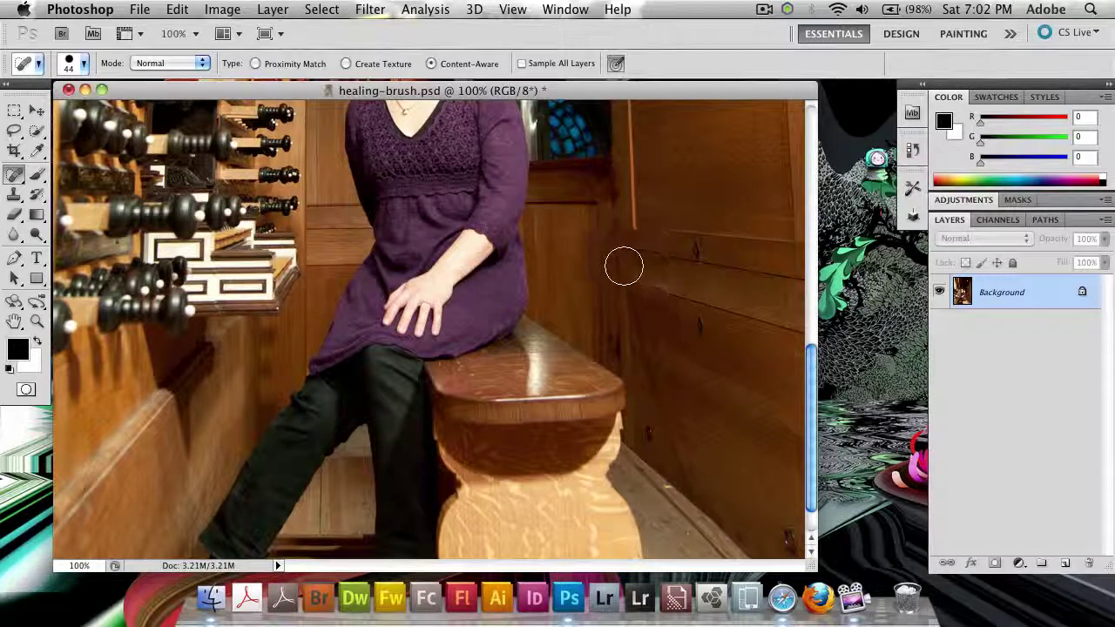
pyautogui.moveTo(622, 264)
pyautogui.mouseDown()
pyautogui.moveTo(677, 467)
pyautogui.moveTo(747, 465)
pyautogui.moveTo(704, 388)
pyautogui.mouseUp()
pyautogui.moveTo(623, 403)
pyautogui.mouseDown()
pyautogui.moveTo(686, 452)
pyautogui.moveTo(758, 544)
pyautogui.moveTo(769, 548)
pyautogui.moveTo(789, 488)
pyautogui.mouseUp()
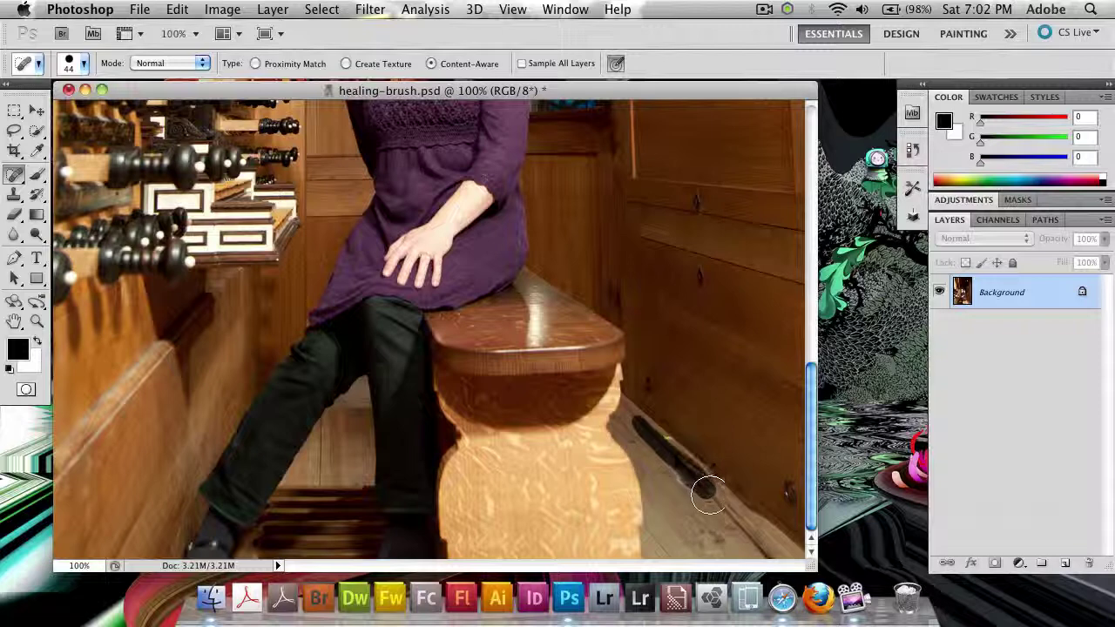
pyautogui.moveTo(707, 495)
pyautogui.mouseDown()
pyautogui.moveTo(763, 555)
pyautogui.moveTo(783, 515)
pyautogui.mouseUp()
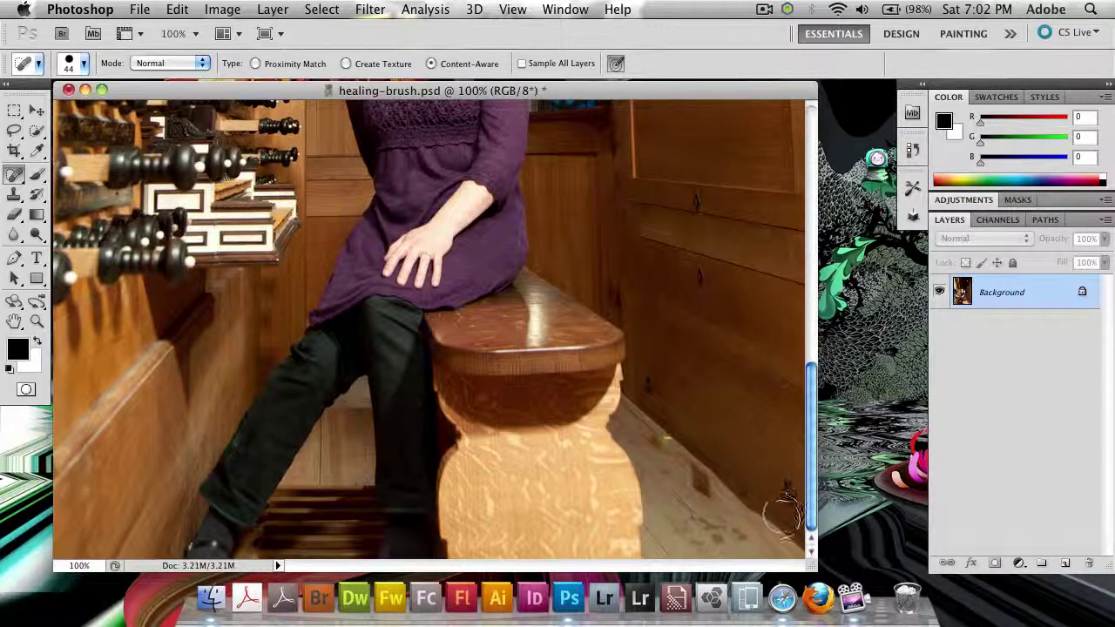
# Step: Heal the leftover brown patch and small rough spots along the floor edge to the right of the bench
pyautogui.moveTo(700, 481); pyautogui.dragTo(774, 551)
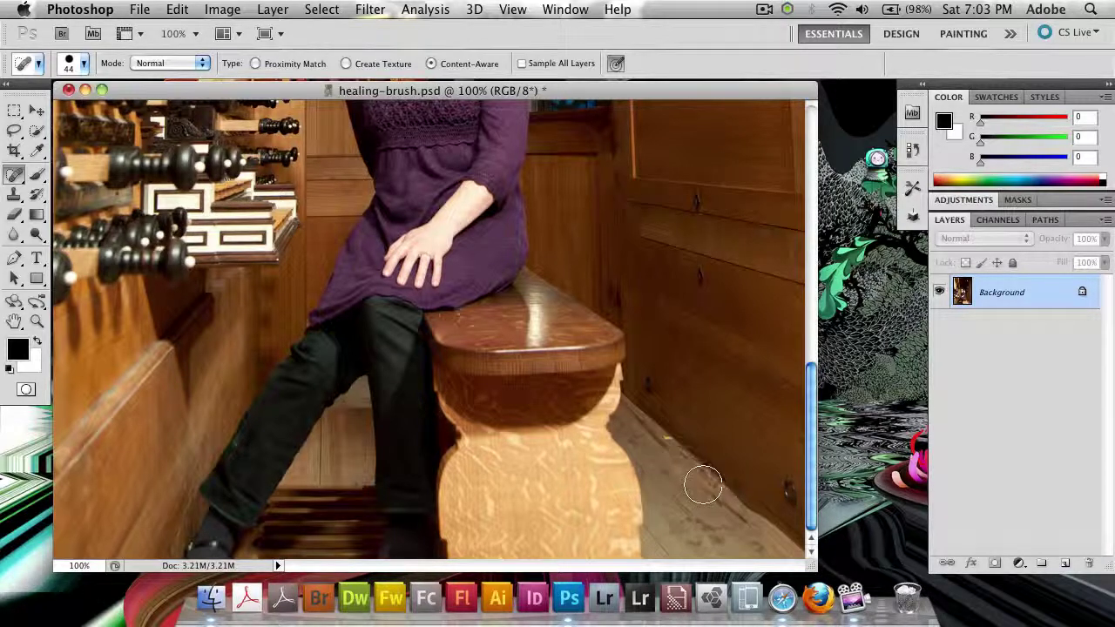
pyautogui.moveTo(707, 488)
pyautogui.mouseDown()
pyautogui.moveTo(762, 535)
pyautogui.moveTo(736, 512)
pyautogui.mouseUp()
pyautogui.moveTo(667, 439); pyautogui.dragTo(633, 428)
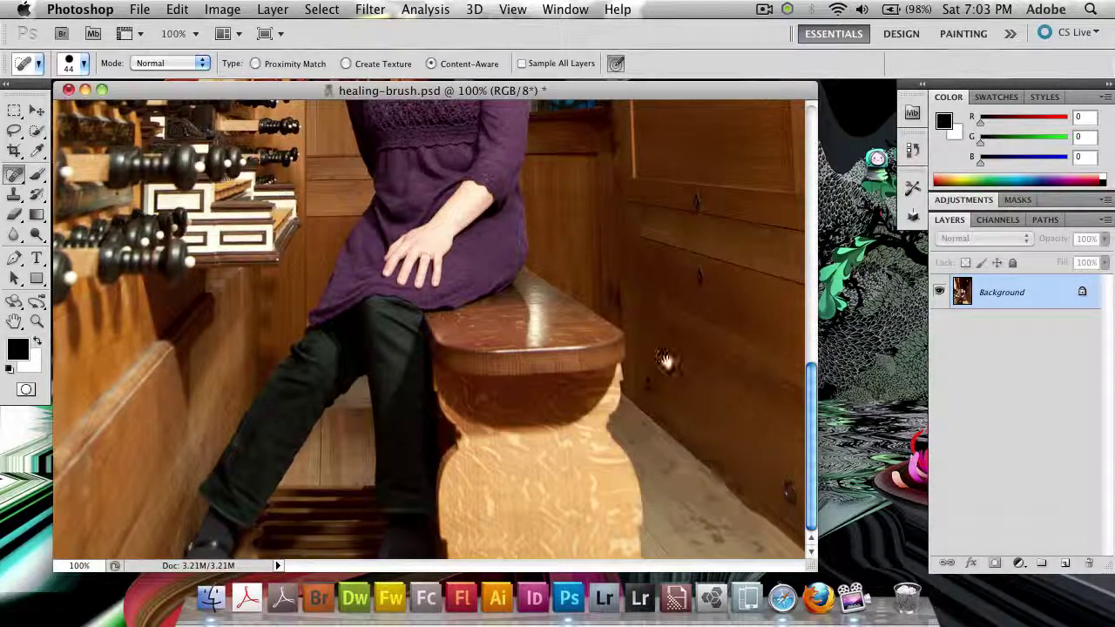
pyautogui.moveTo(664, 359)
pyautogui.mouseDown()
pyautogui.moveTo(705, 421)
pyautogui.moveTo(694, 333)
pyautogui.moveTo(653, 400)
pyautogui.moveTo(662, 376)
pyautogui.mouseUp()
pyautogui.moveTo(686, 277); pyautogui.dragTo(684, 240)
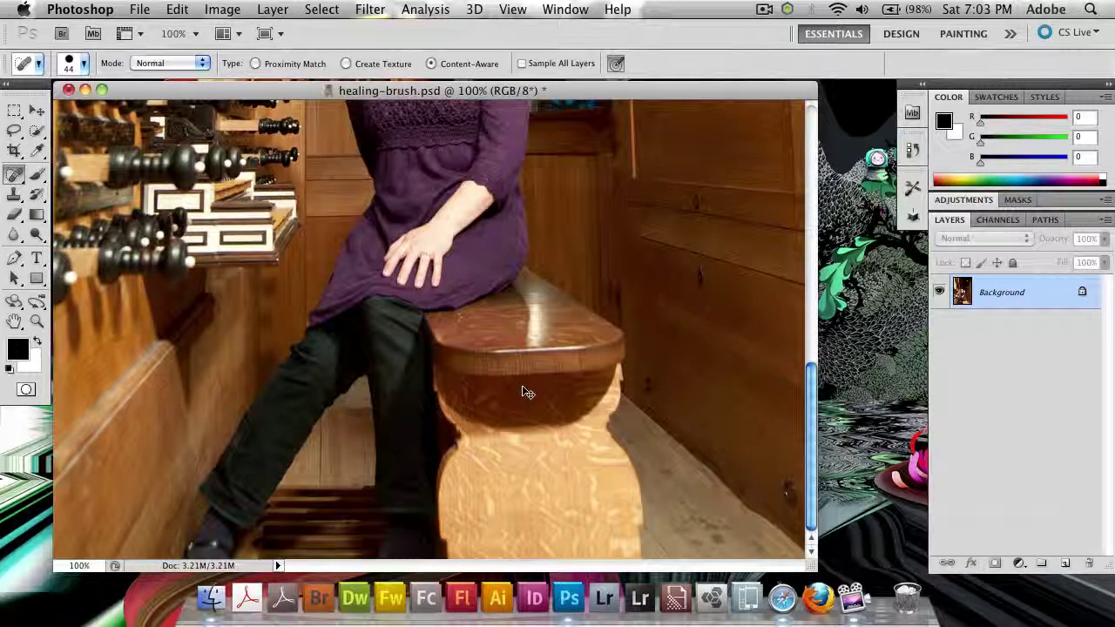
# Step: Examine the retouched photo as a whole, and check the healed wall panels and floor at 66.7% zoom
pyautogui.press('super+minus')
pyautogui.press('super+minus')
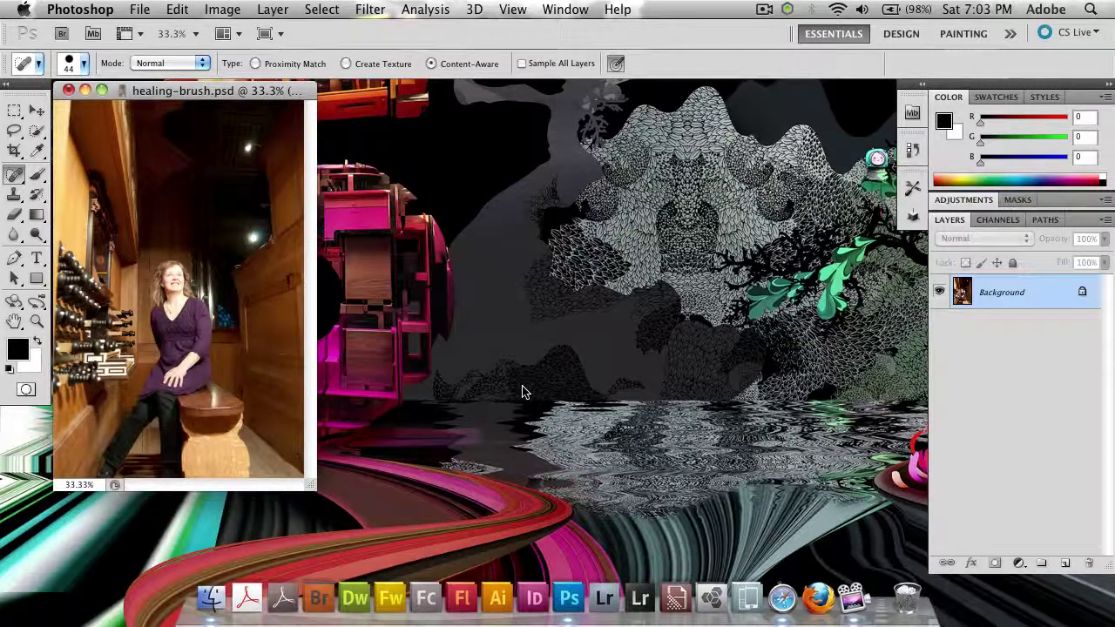
pyautogui.press('super+minus')
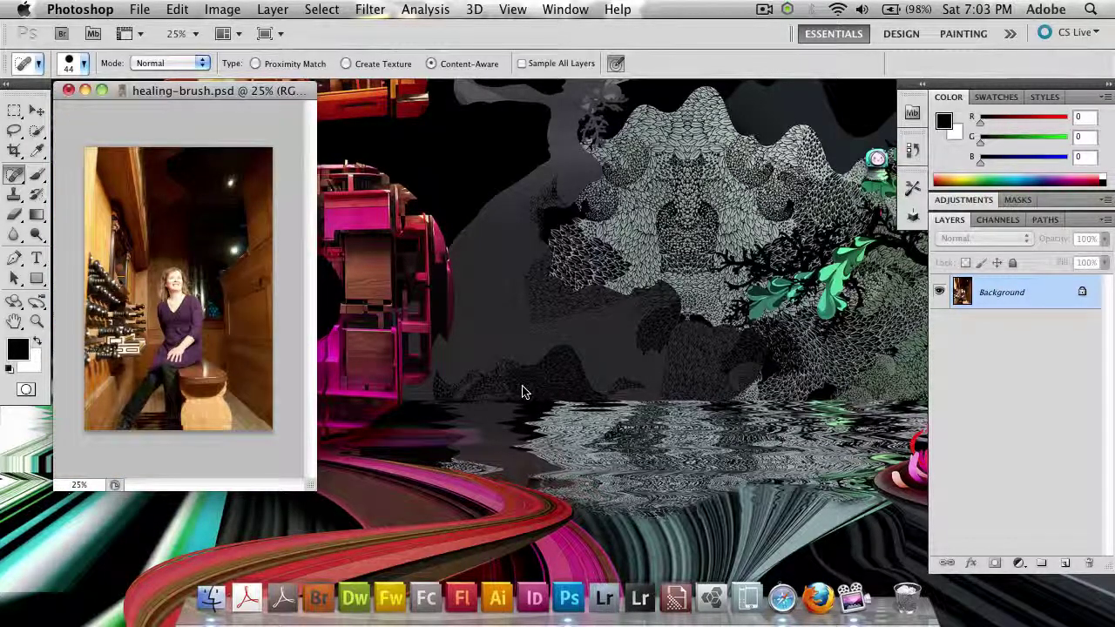
pyautogui.press('super+equal')
pyautogui.press('super+equal')
pyautogui.press('super+minus')
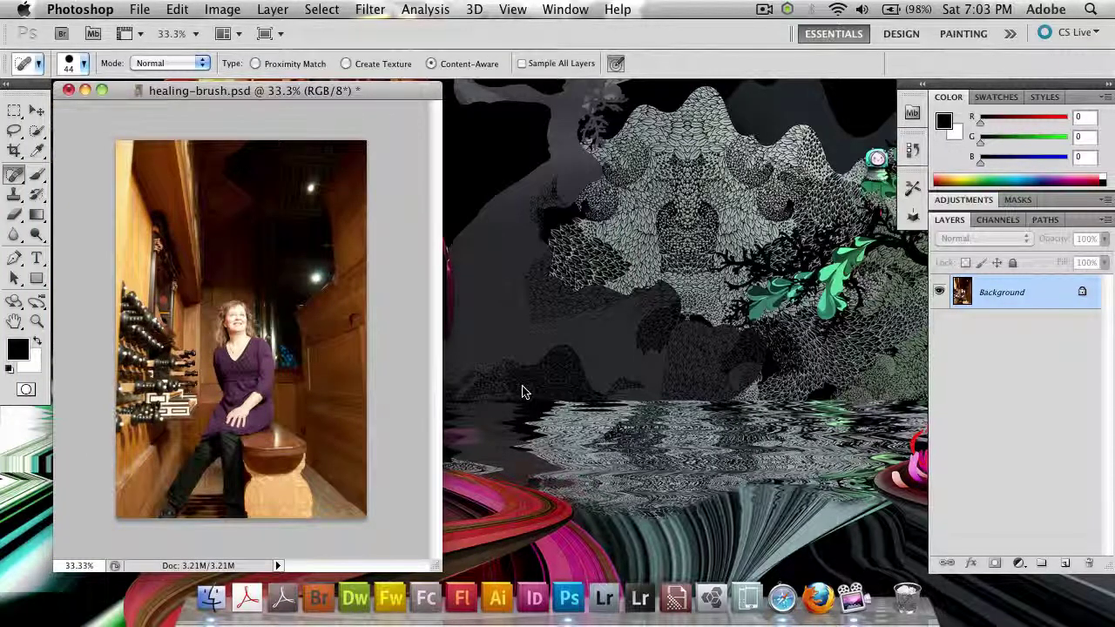
pyautogui.press('super+equal')
pyautogui.press('super+equal')
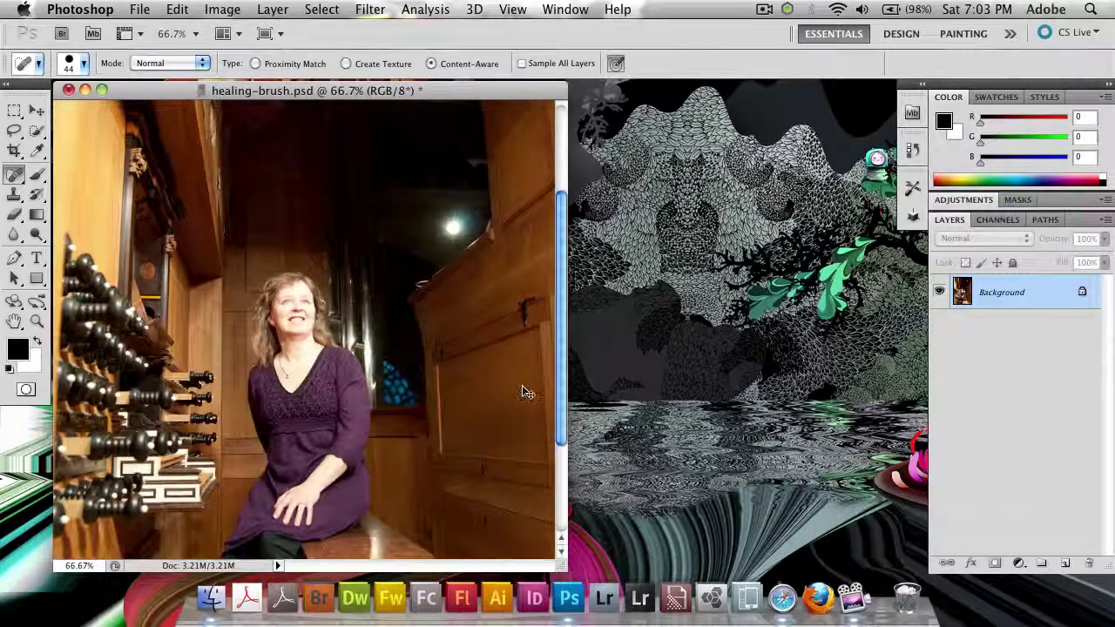
pyautogui.scroll(-5, 470, 409)
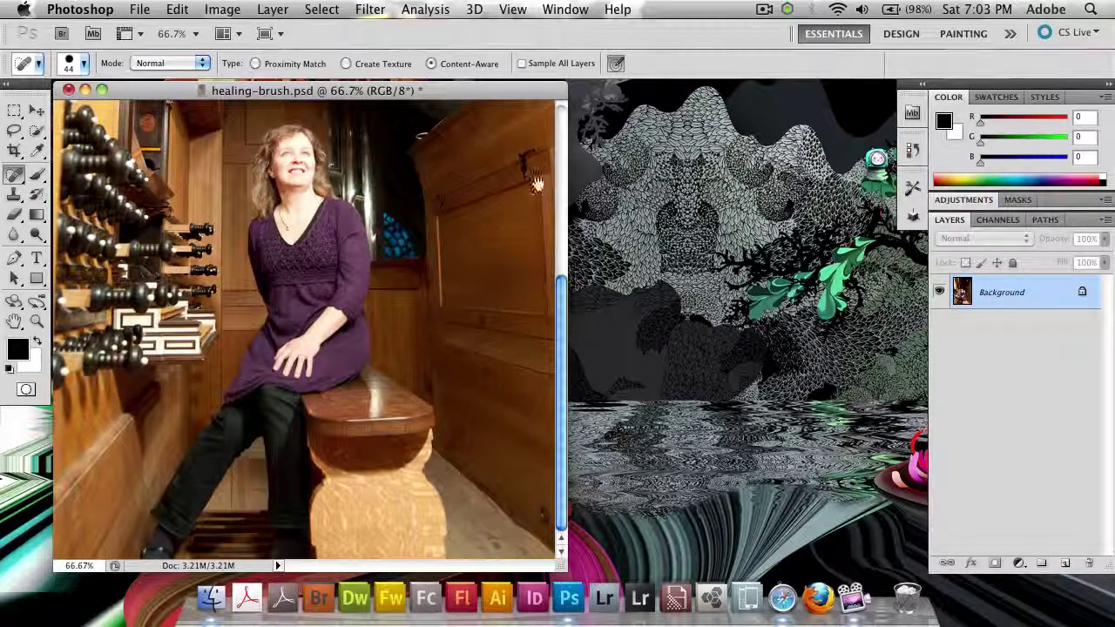
pyautogui.moveTo(492, 277)
pyautogui.mouseDown()
pyautogui.moveTo(480, 358)
pyautogui.moveTo(491, 473)
pyautogui.moveTo(477, 536)
pyautogui.moveTo(427, 218)
pyautogui.mouseUp()
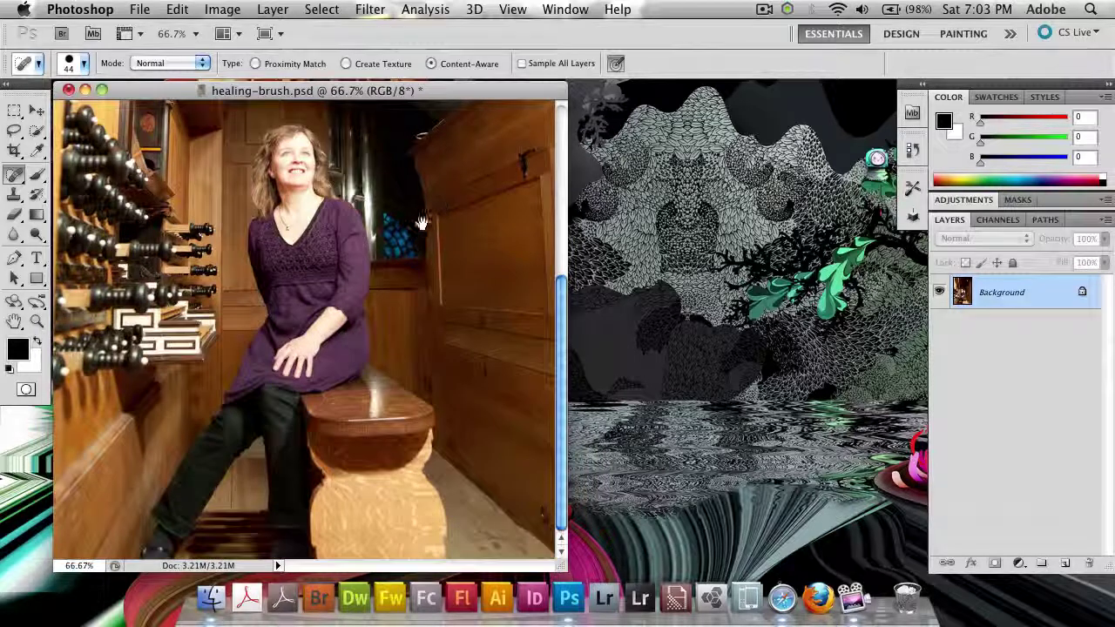